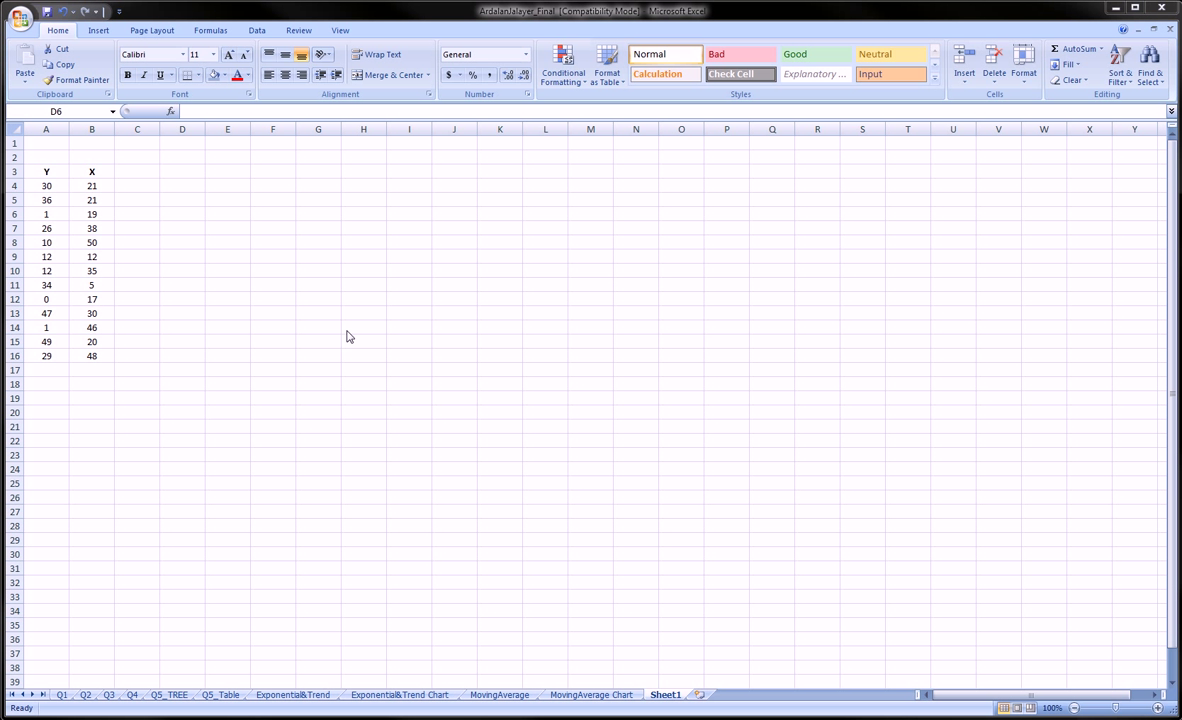
Step: Zoom the sheet from 100% to 130% so the Y and X values are larger
ctrl+scroll(330, 330, up, 1)
ctrl+scroll(330, 331, up, 1)
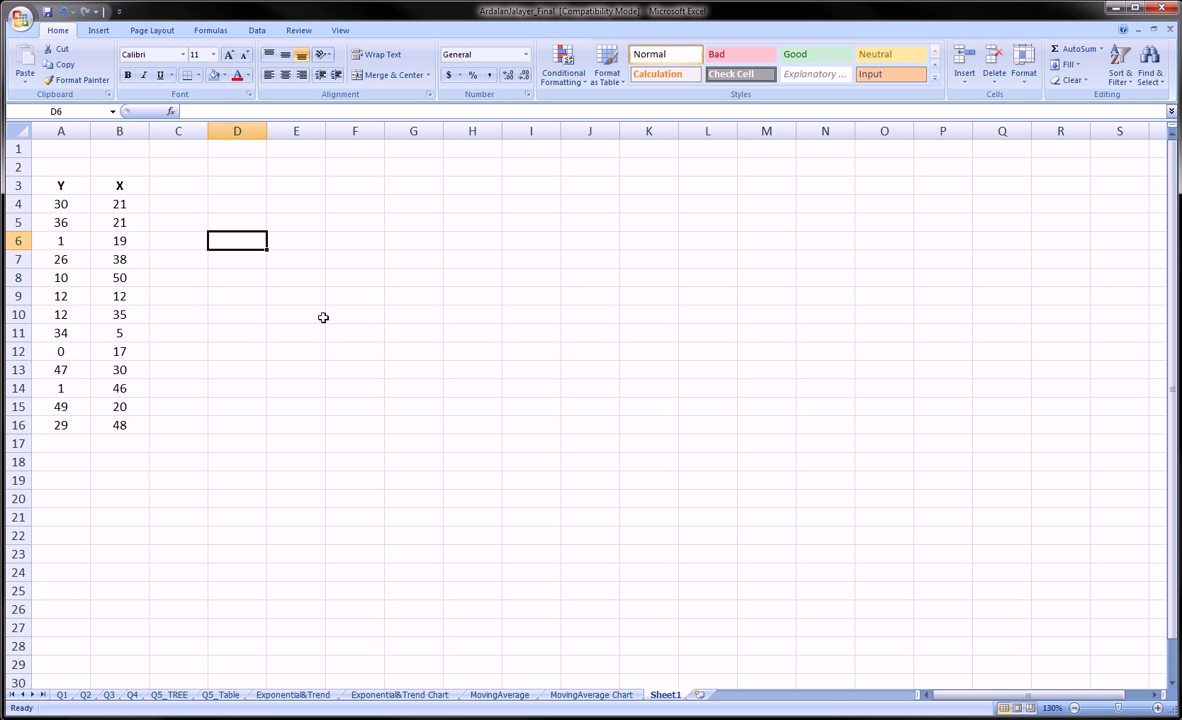
Step: On the Data tab, circle the Data Analysis button with a red pen ellipse
click(245, 30)
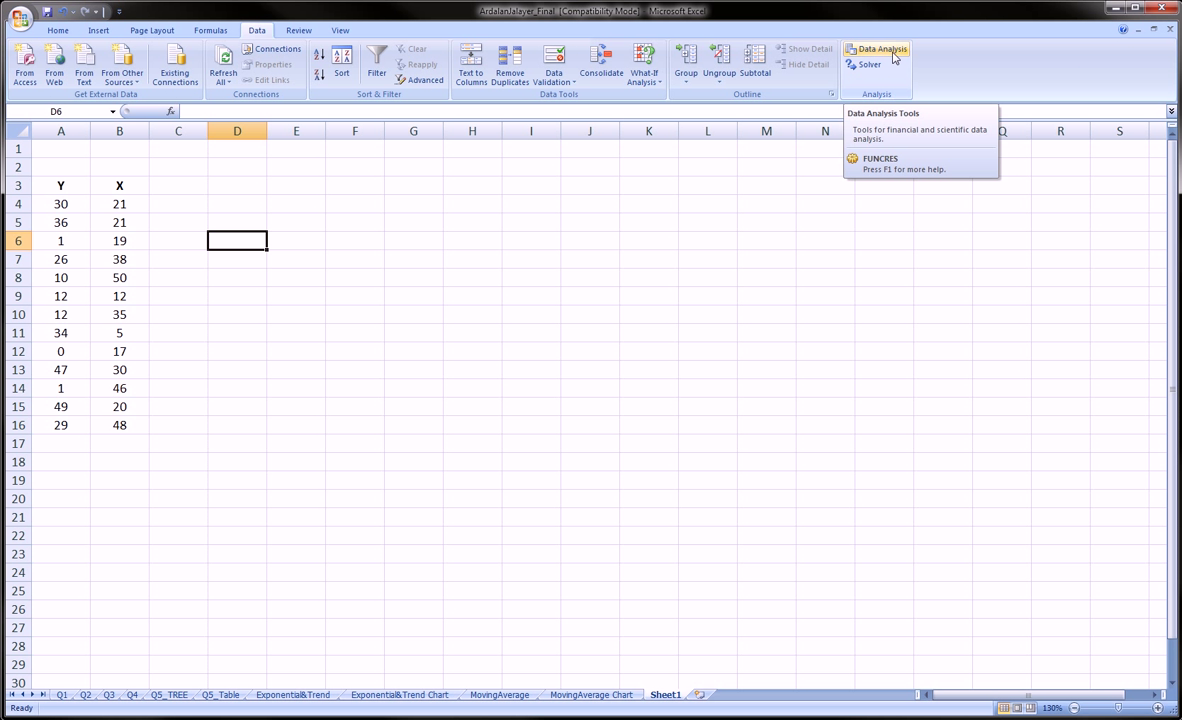
mouse_move(833, 48)
mouse_down()
mouse_move(925, 40)
mouse_move(906, 72)
mouse_move(843, 72)
mouse_up()
drag(58, 186, 58, 424)
drag(105, 186, 98, 423)
click(53, 167)
text(r)
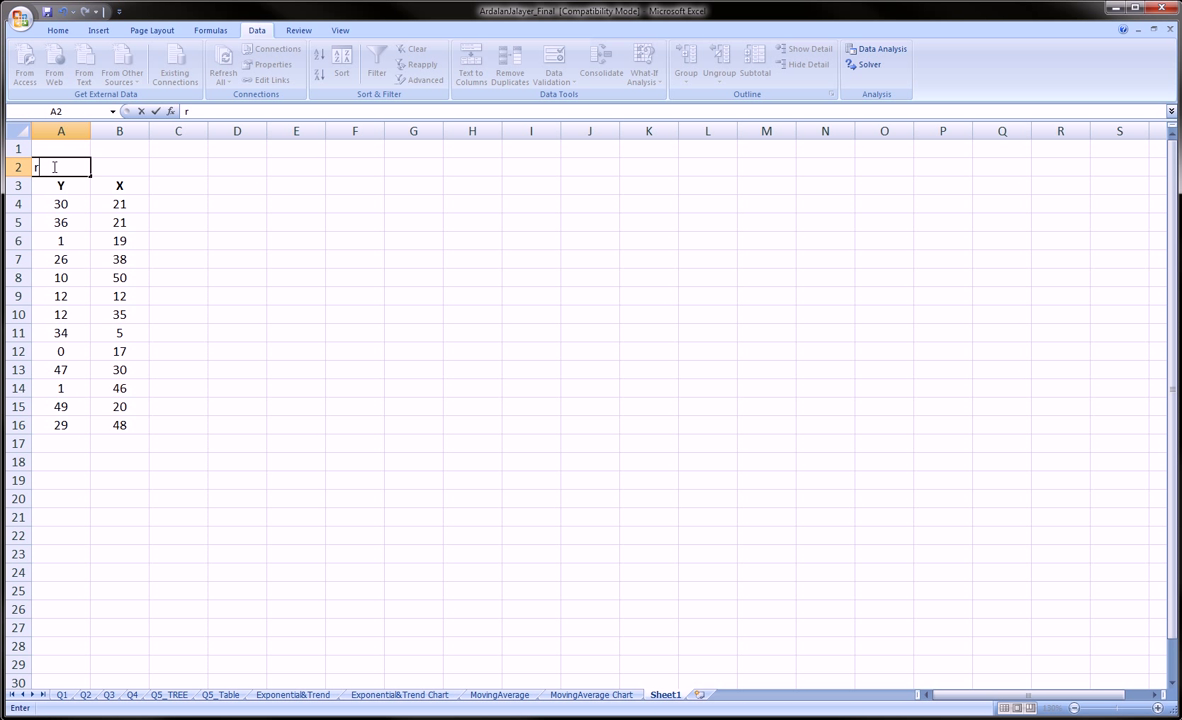
text(esponse)
key(Up)
text(dependent)
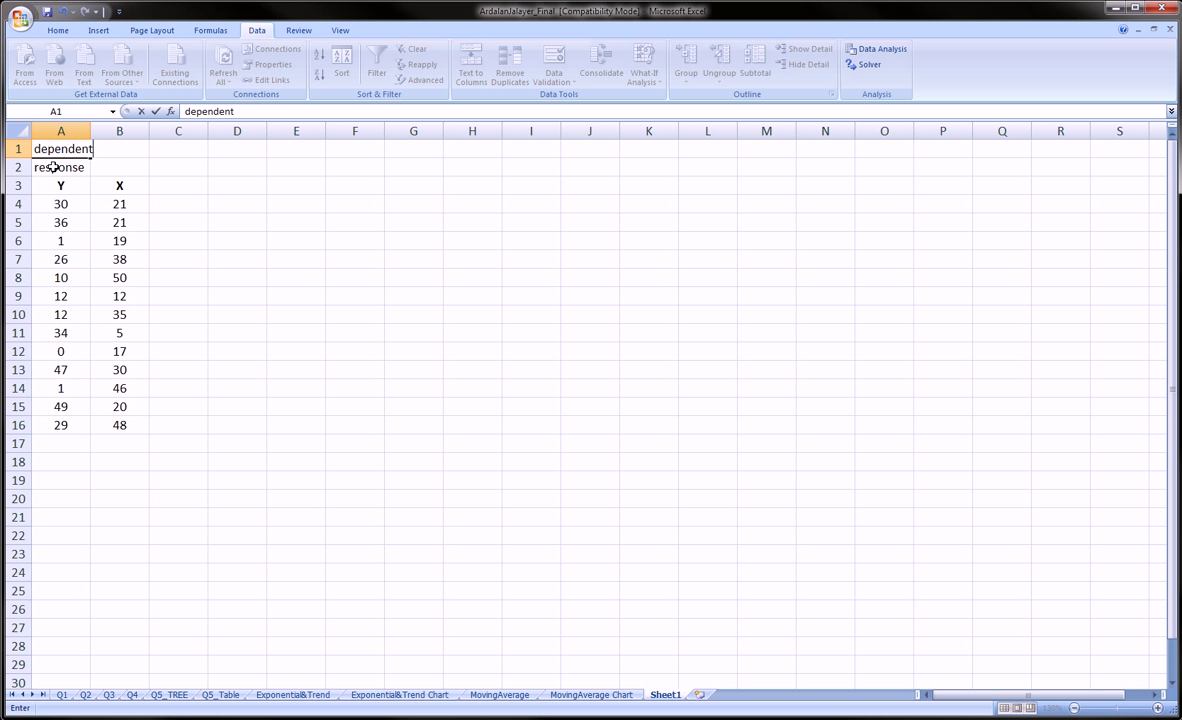
key(ctrl+Return)
key(Tab)
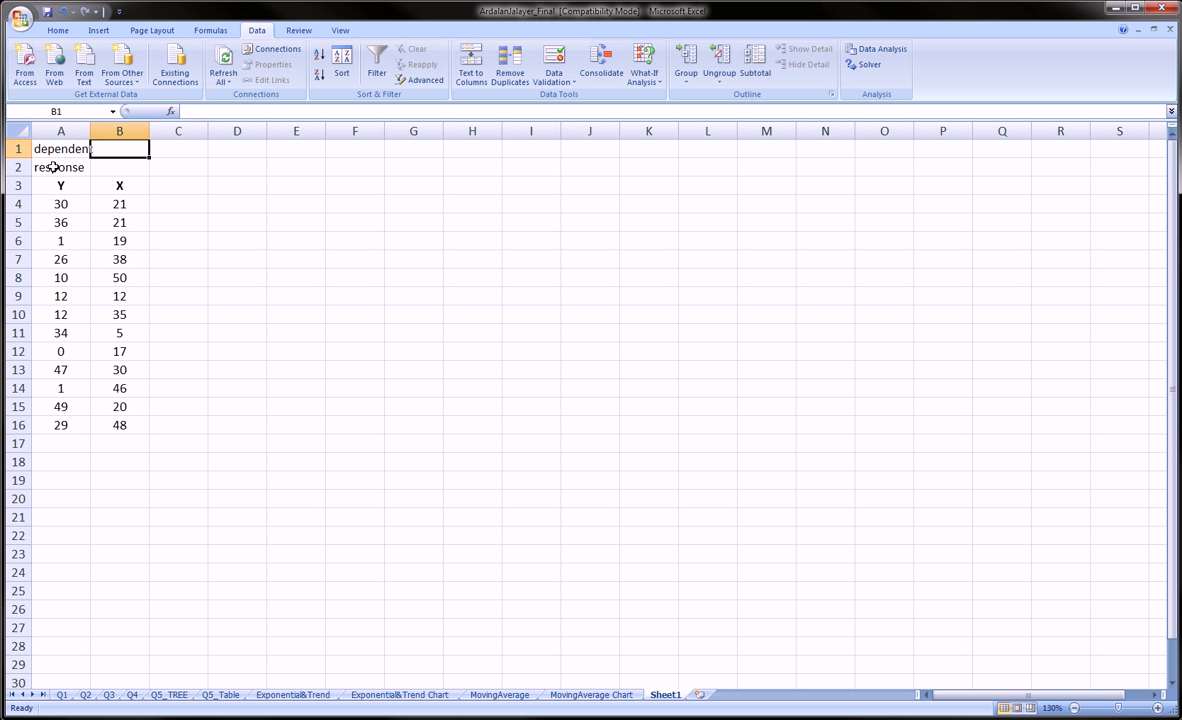
text(indep)
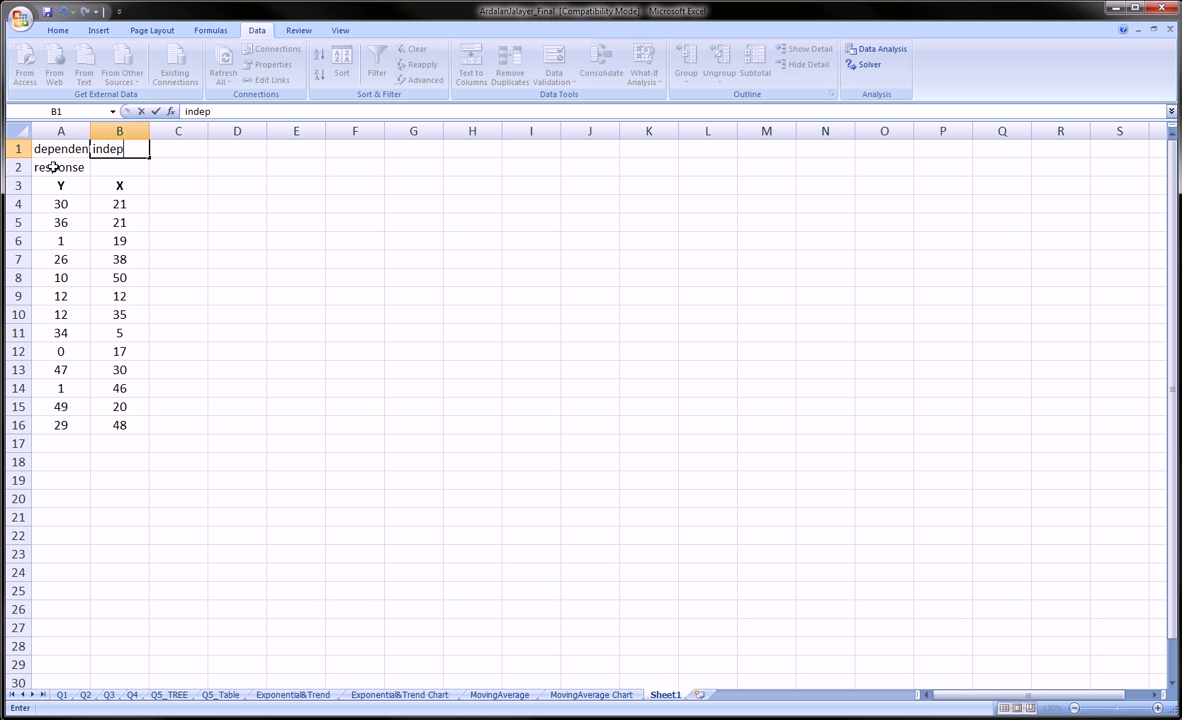
text(e)
key(BackSpace)
text(endent)
click(53, 167)
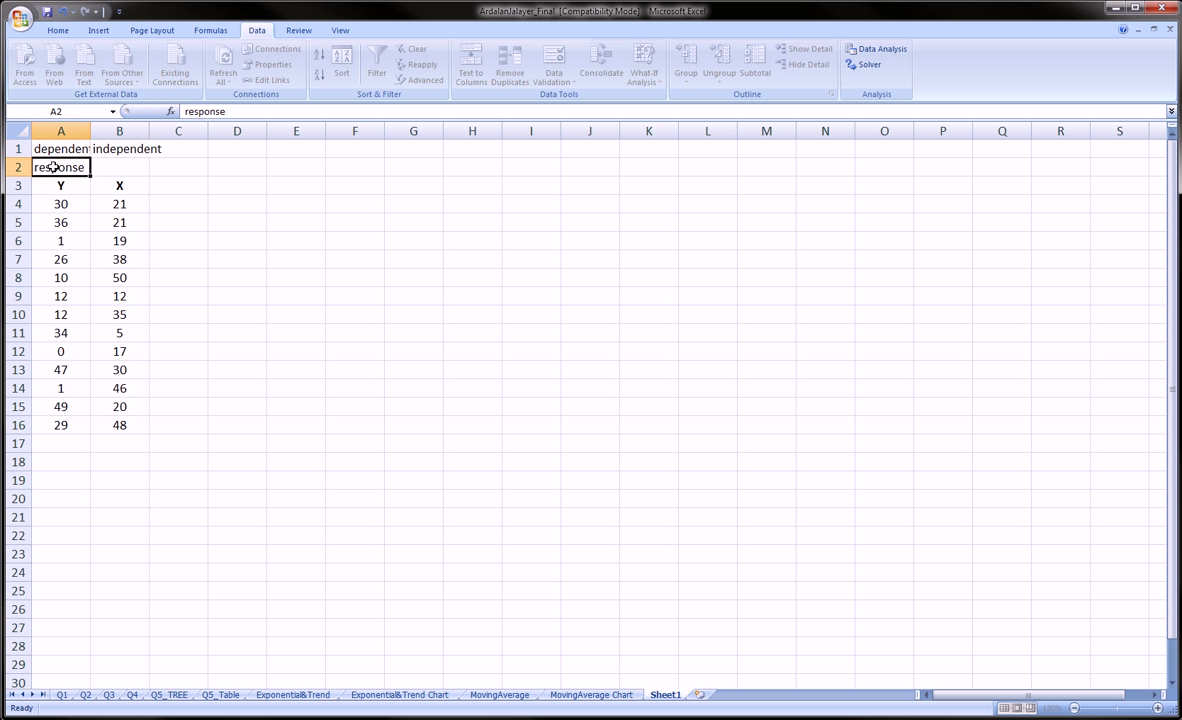
key(Tab)
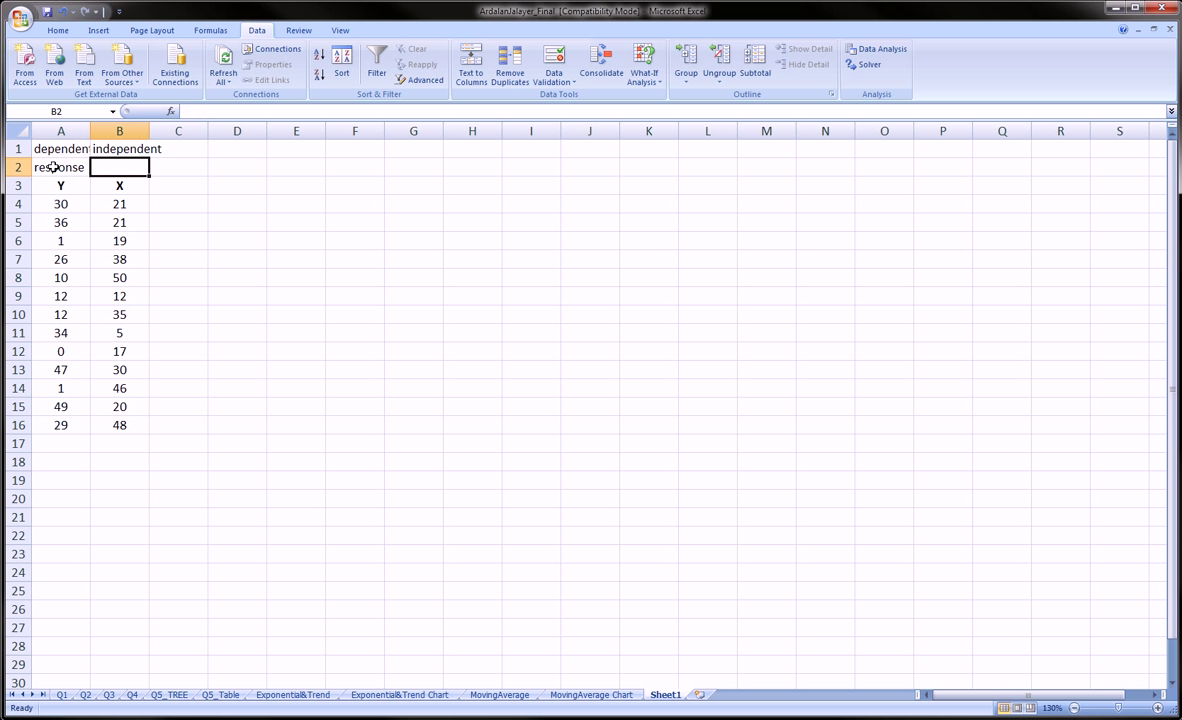
text(covariate)
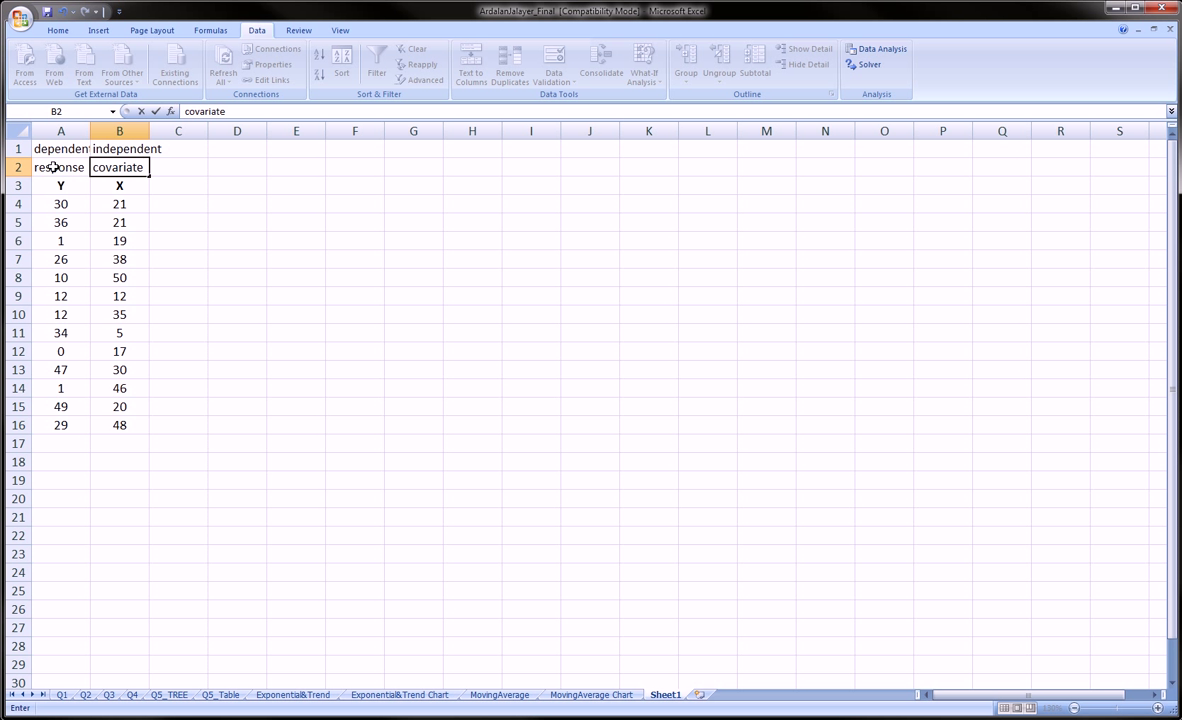
click(162, 167)
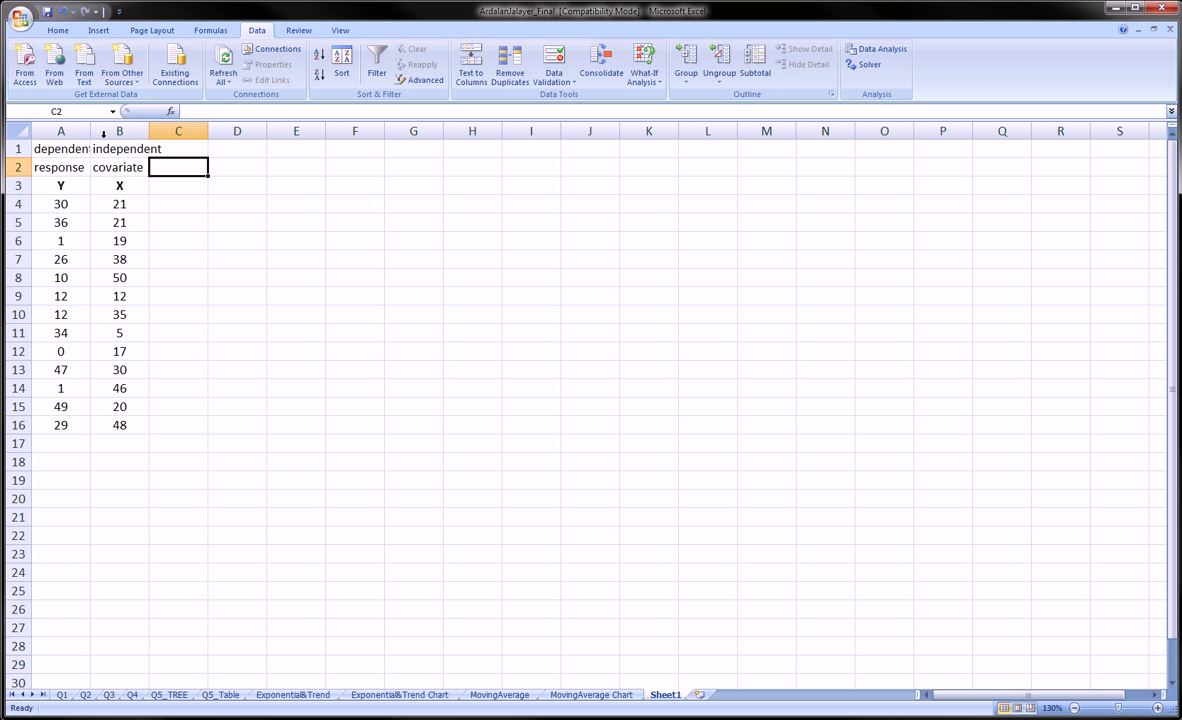
drag(78, 149, 109, 165)
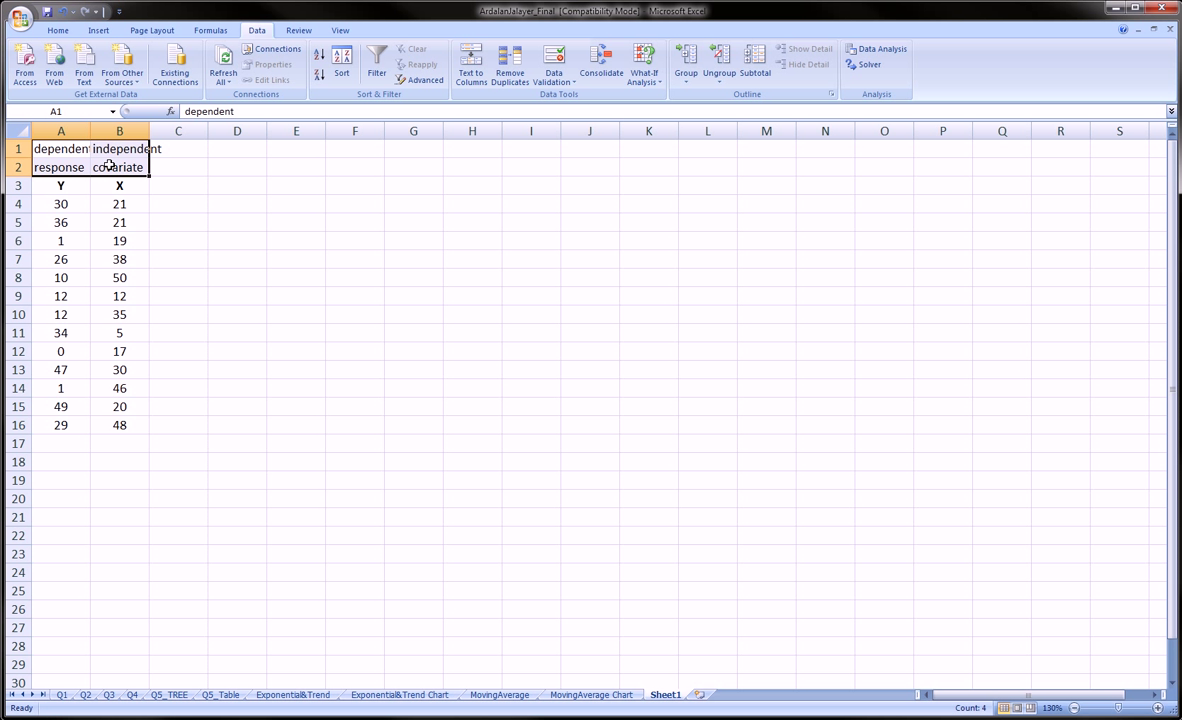
key(Delete)
click(119, 185)
click(76, 184)
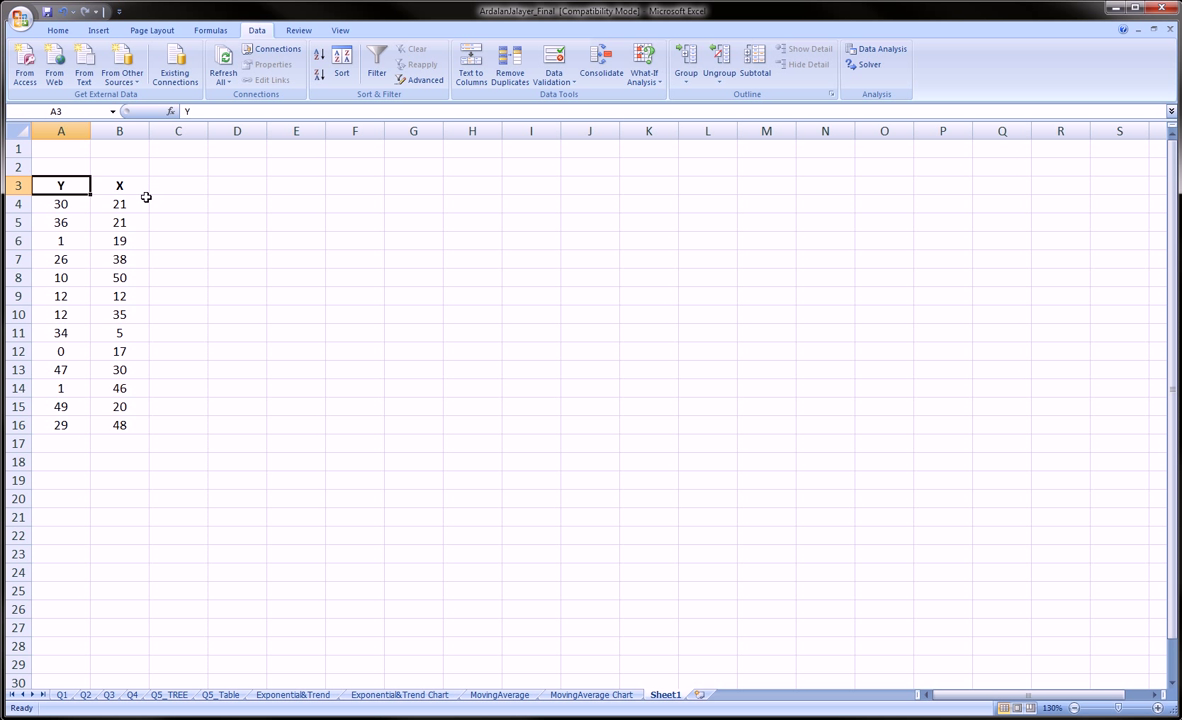
Step: Choose Regression from the Data Analysis tools and move its dialog up-left
drag(117, 185, 125, 425)
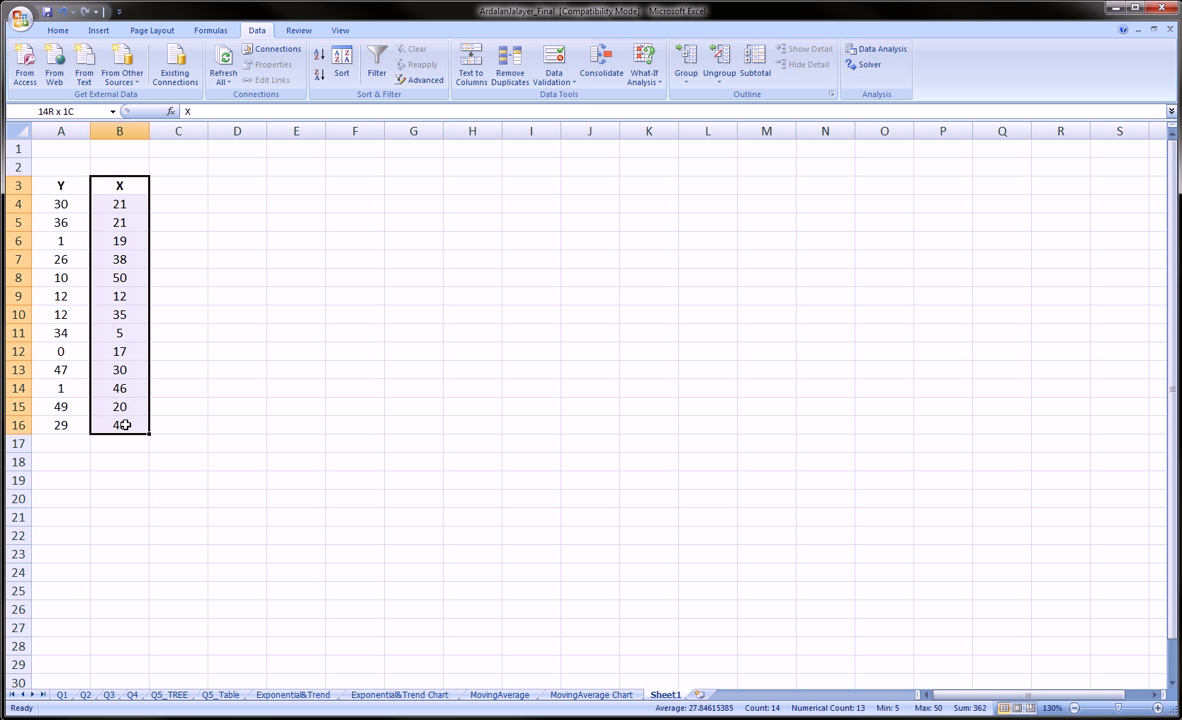
click(122, 199)
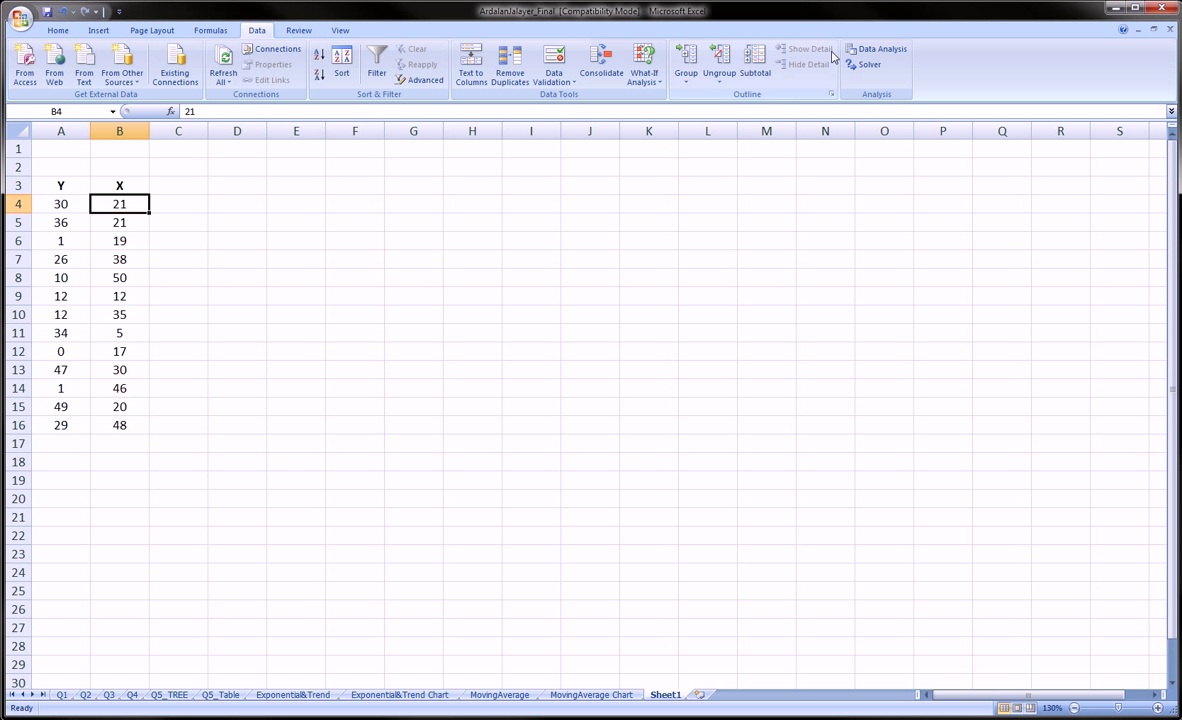
click(893, 58)
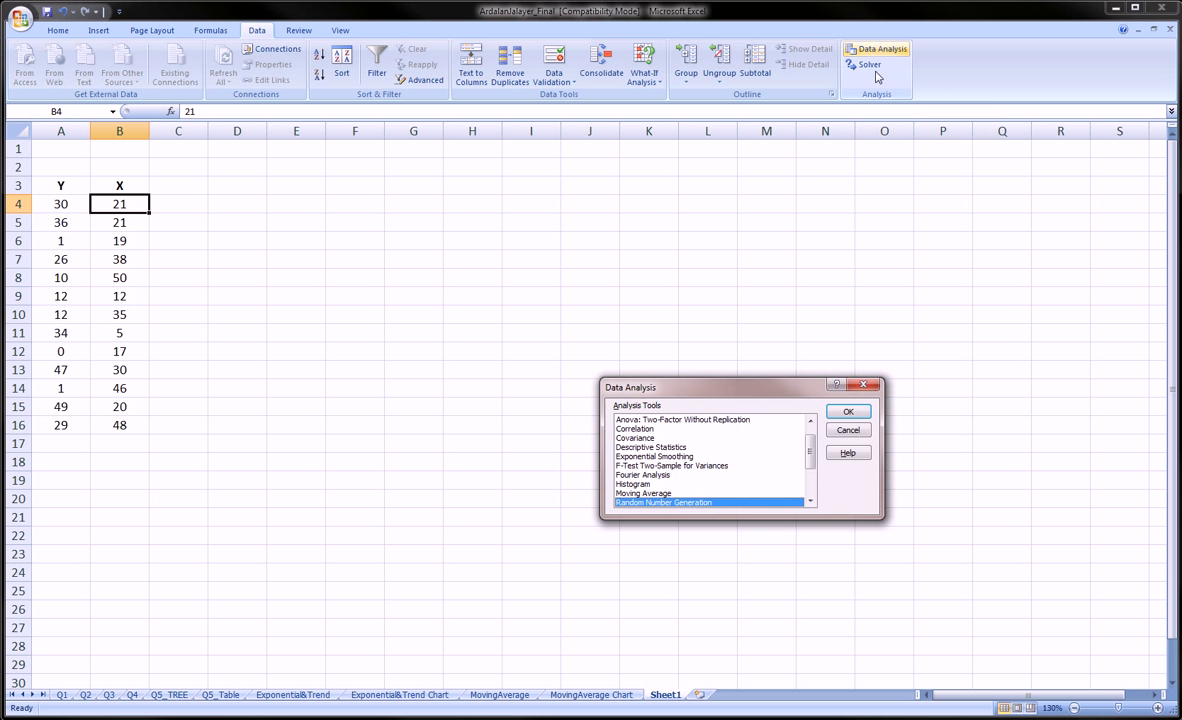
scroll(678, 470, down, 2)
click(678, 465)
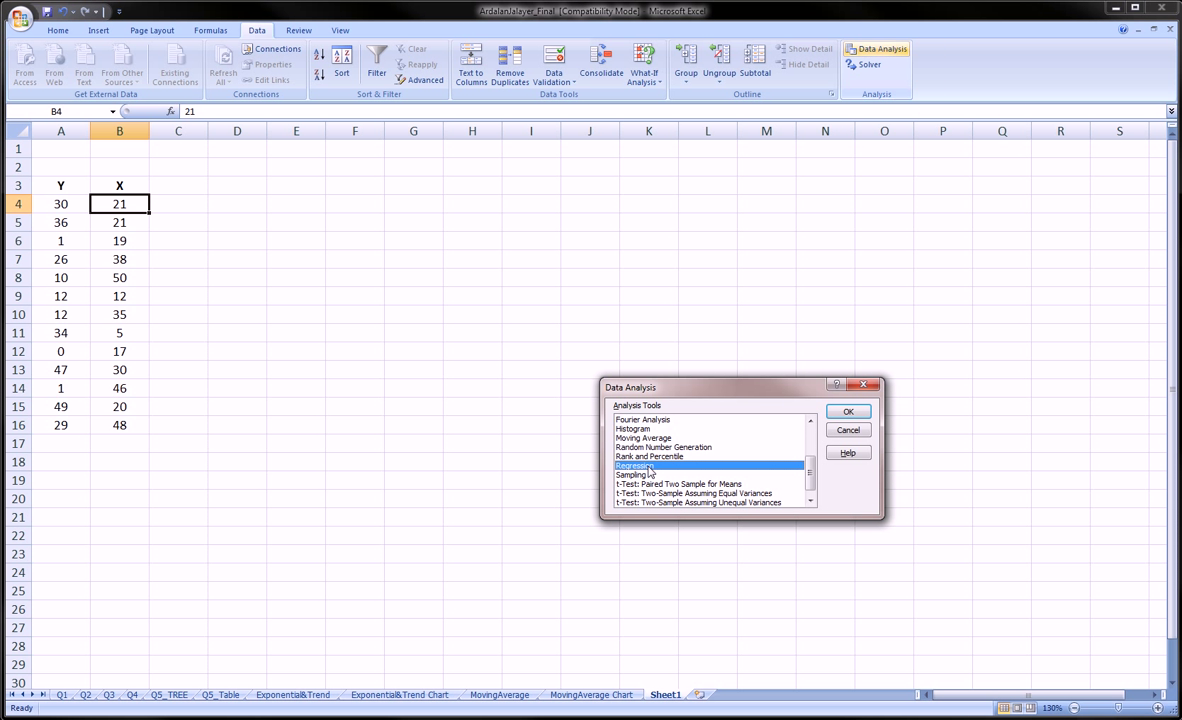
click(848, 412)
drag(757, 308, 470, 183)
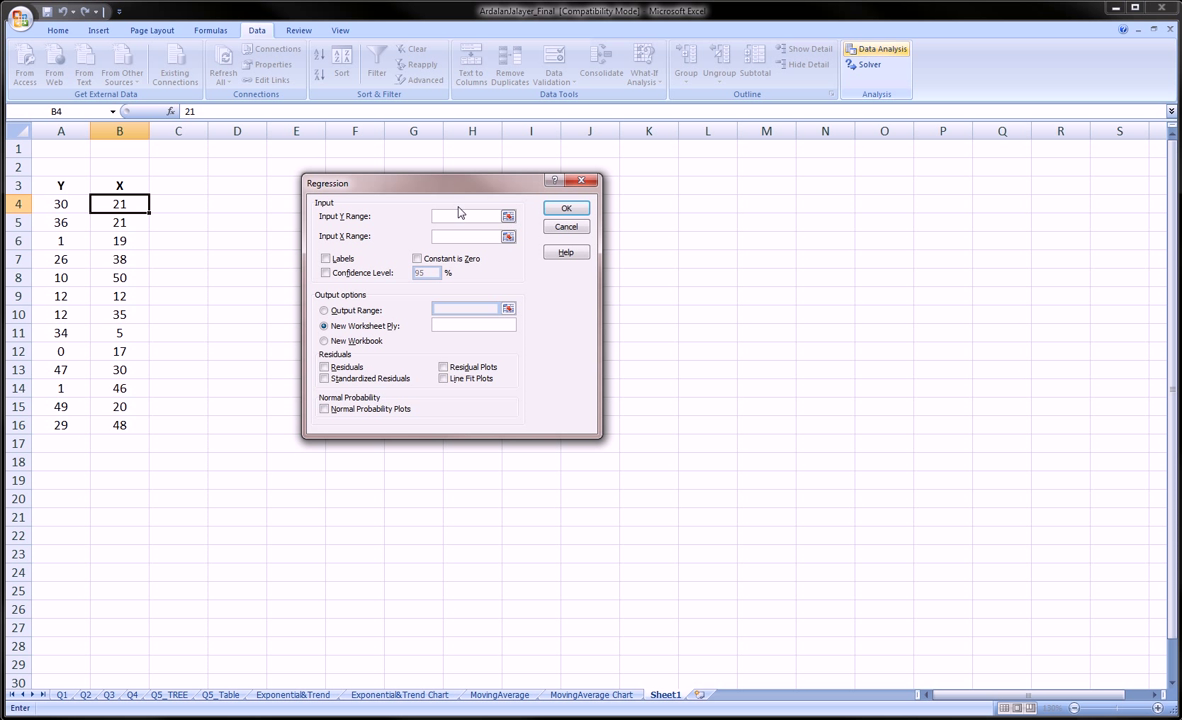
Step: Set Input Y Range A3:A16 and Input X Range B3:B16, with Labels ticked
click(63, 185)
drag(63, 185, 62, 425)
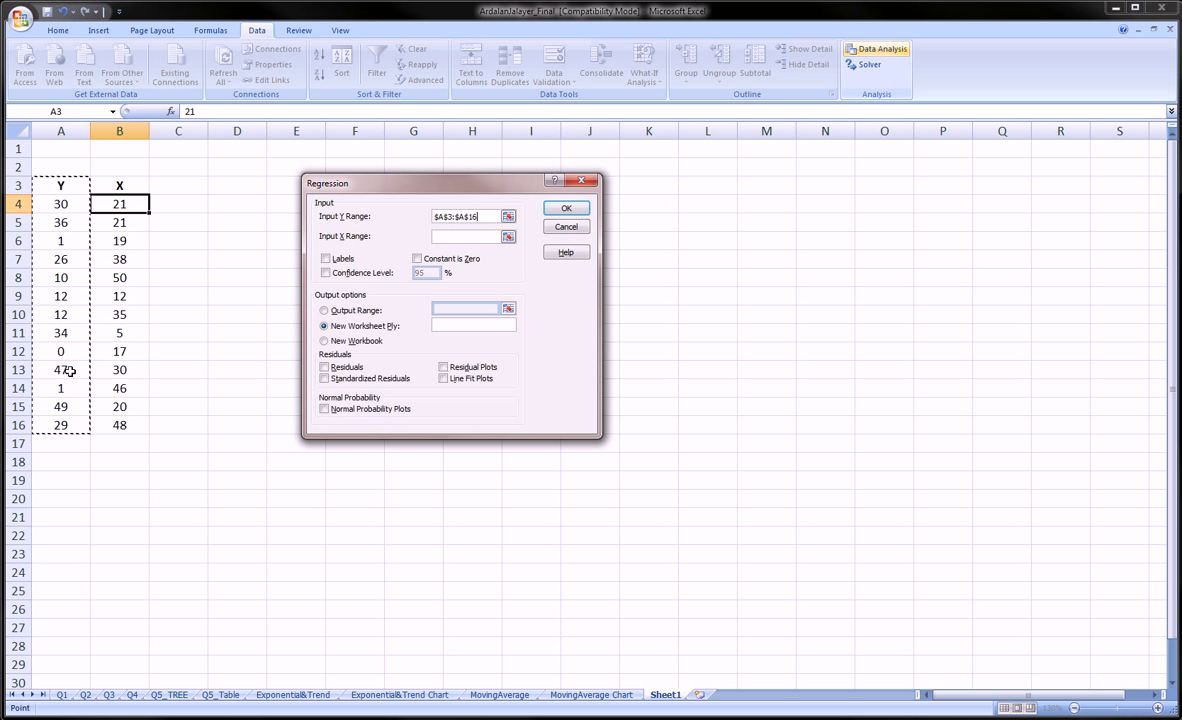
click(437, 236)
drag(120, 183, 107, 425)
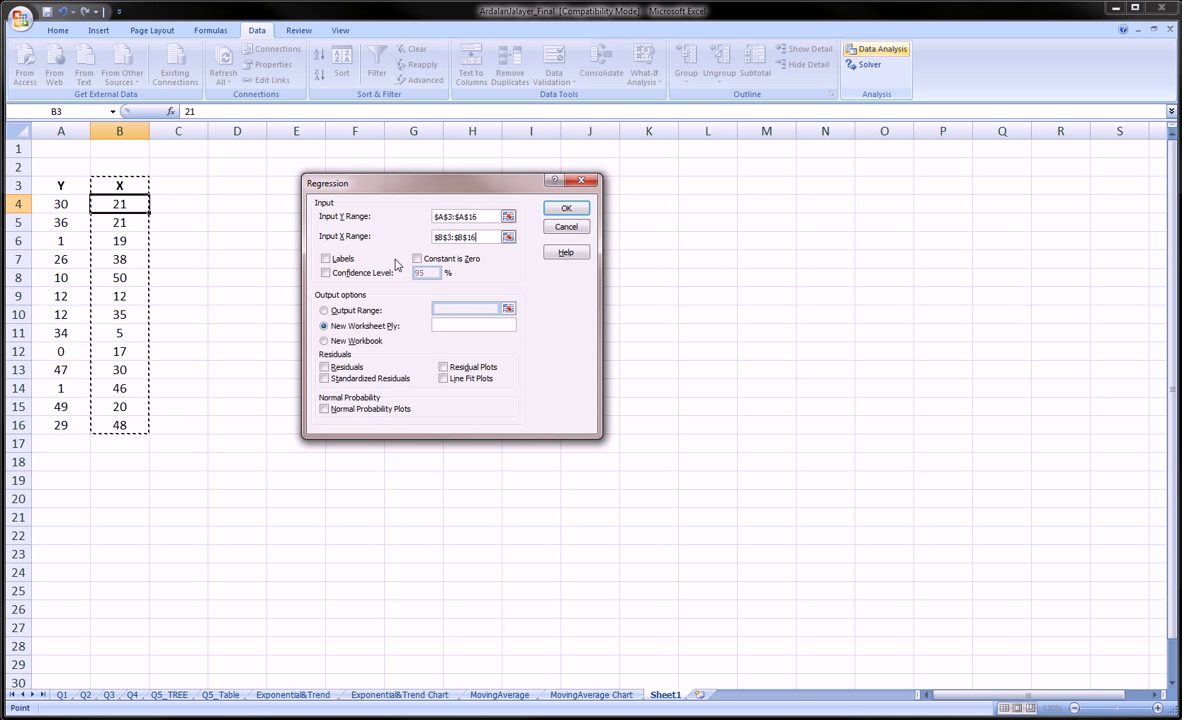
click(326, 260)
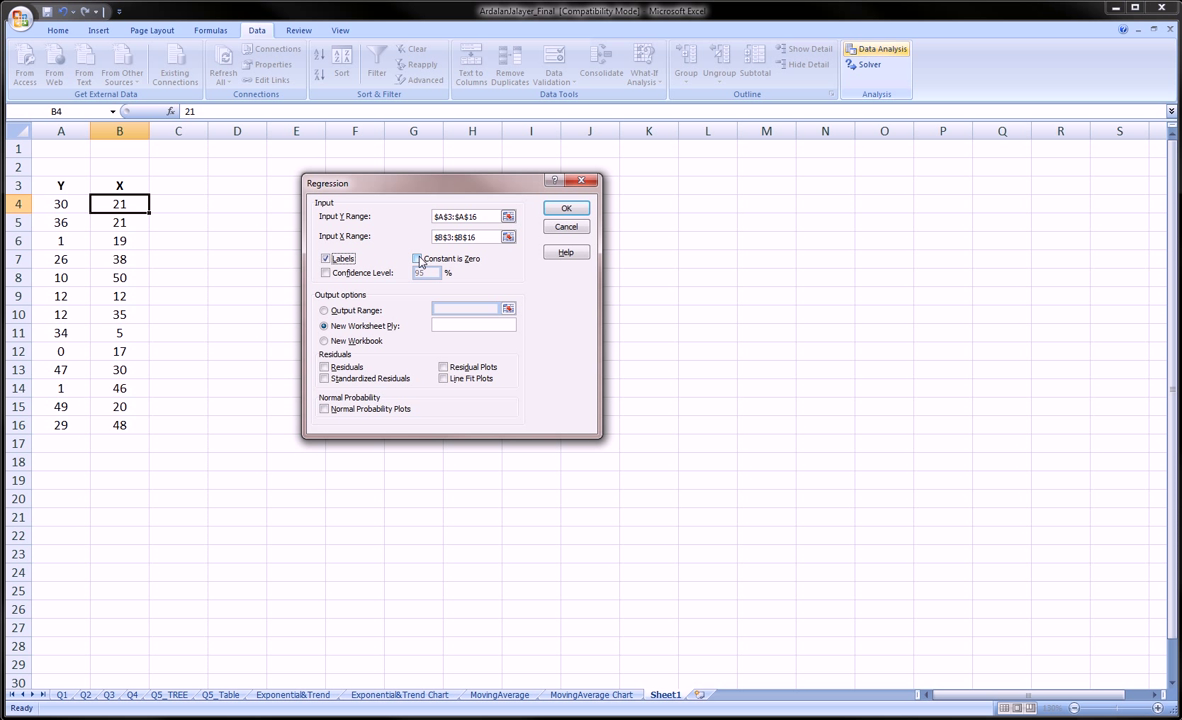
click(420, 262)
Step: Set the Output Range to $E$1 and run the regression
click(324, 310)
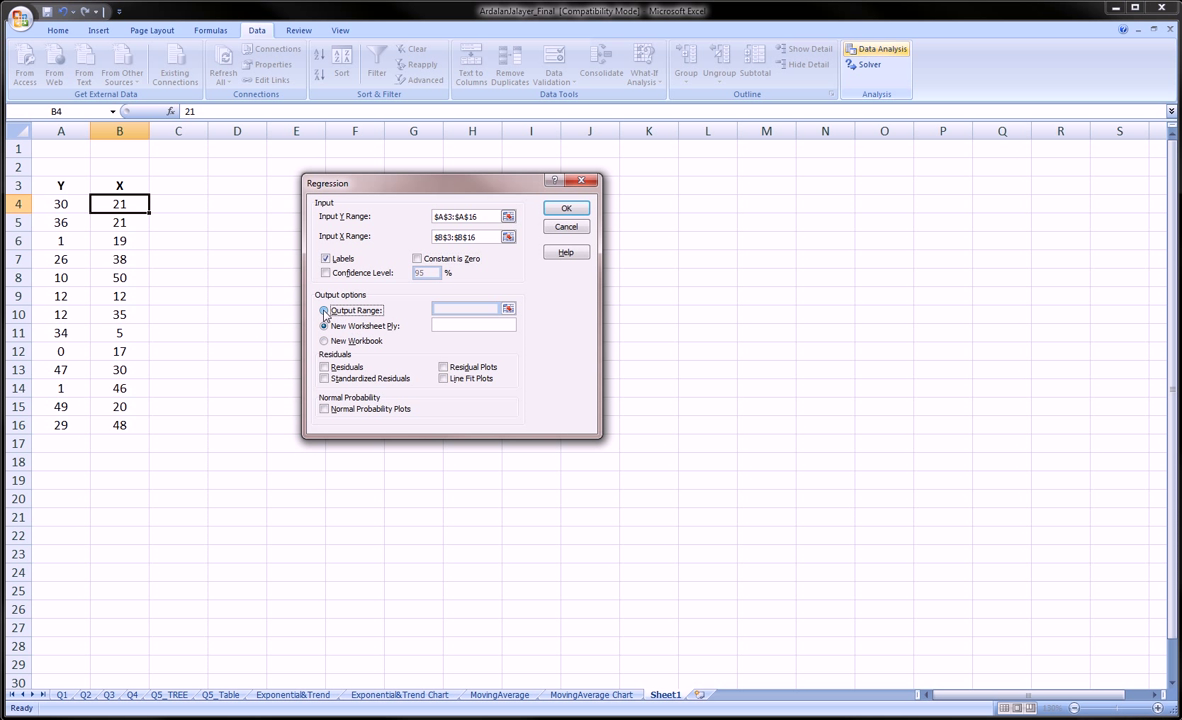
drag(423, 189, 656, 195)
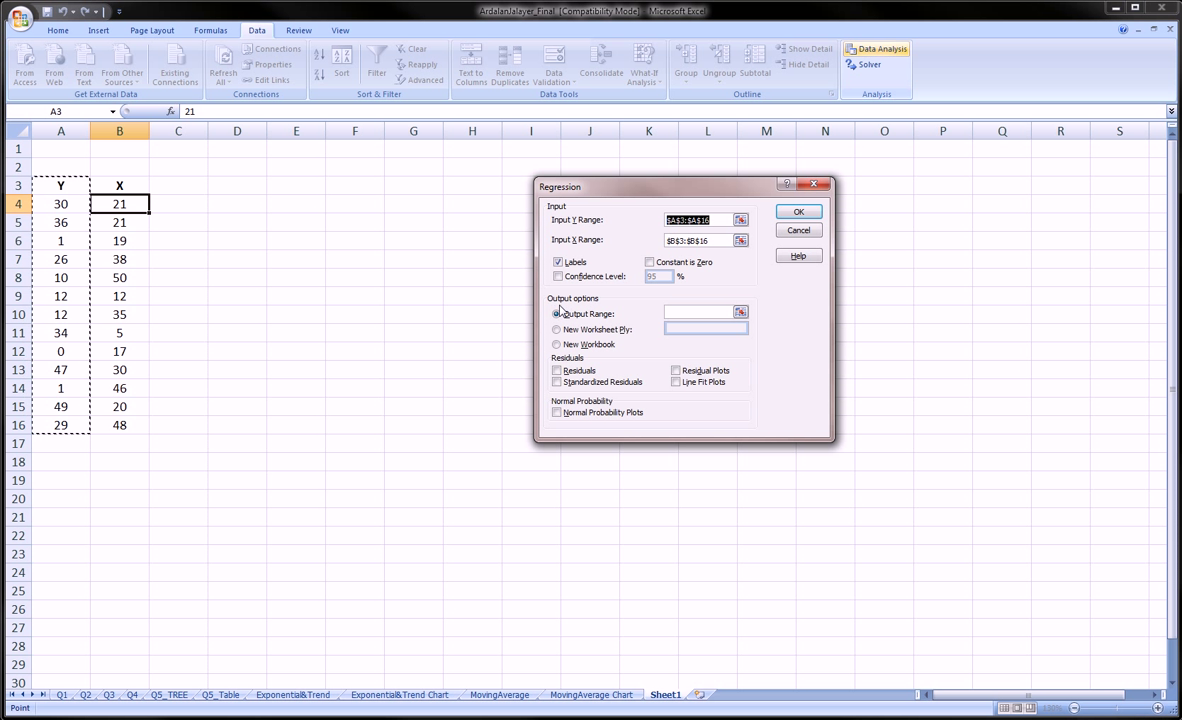
click(683, 316)
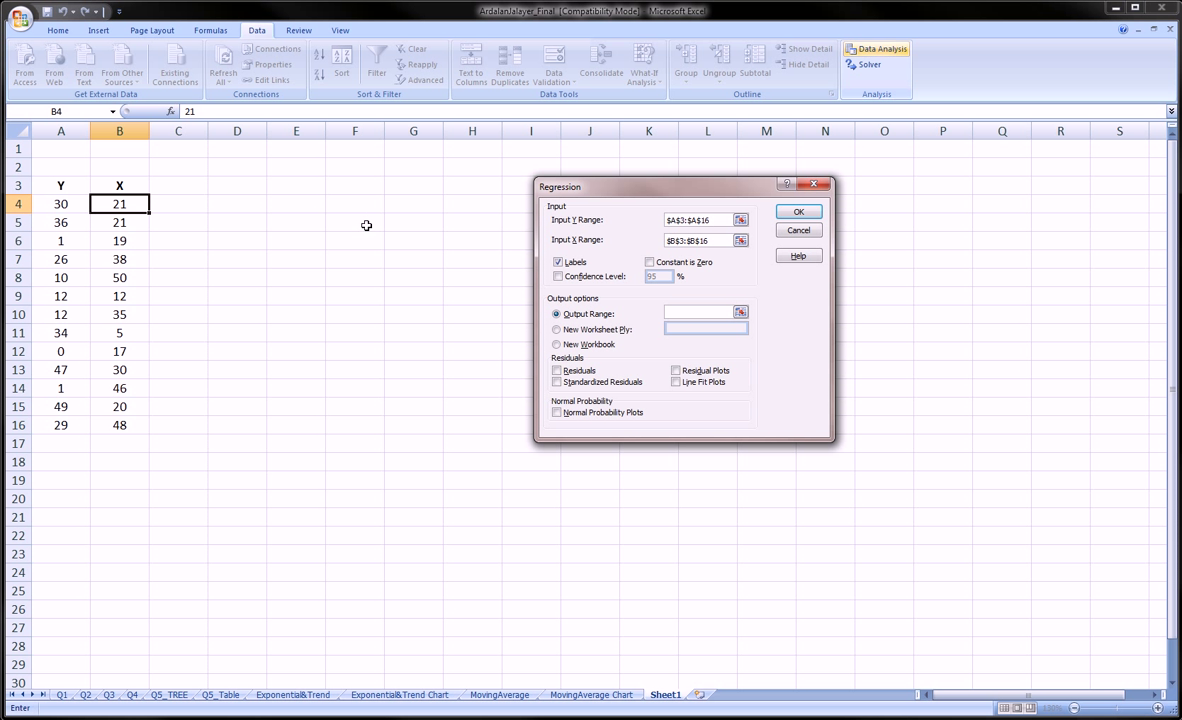
click(284, 166)
click(294, 149)
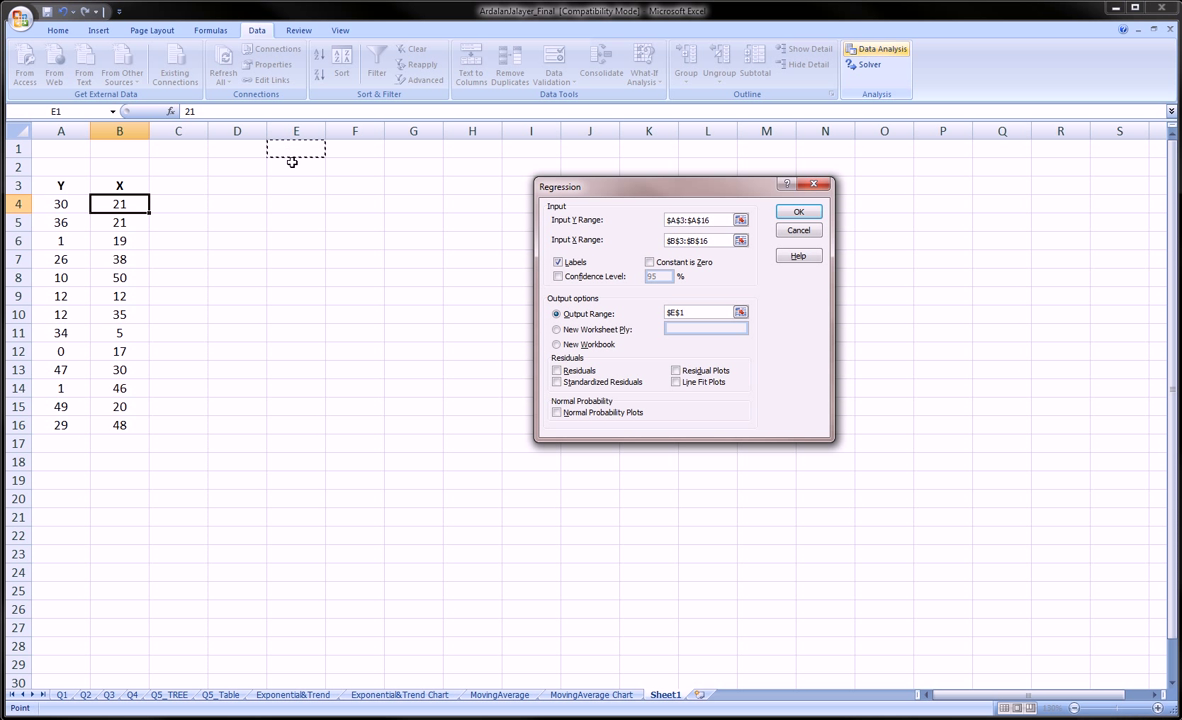
click(808, 209)
click(458, 204)
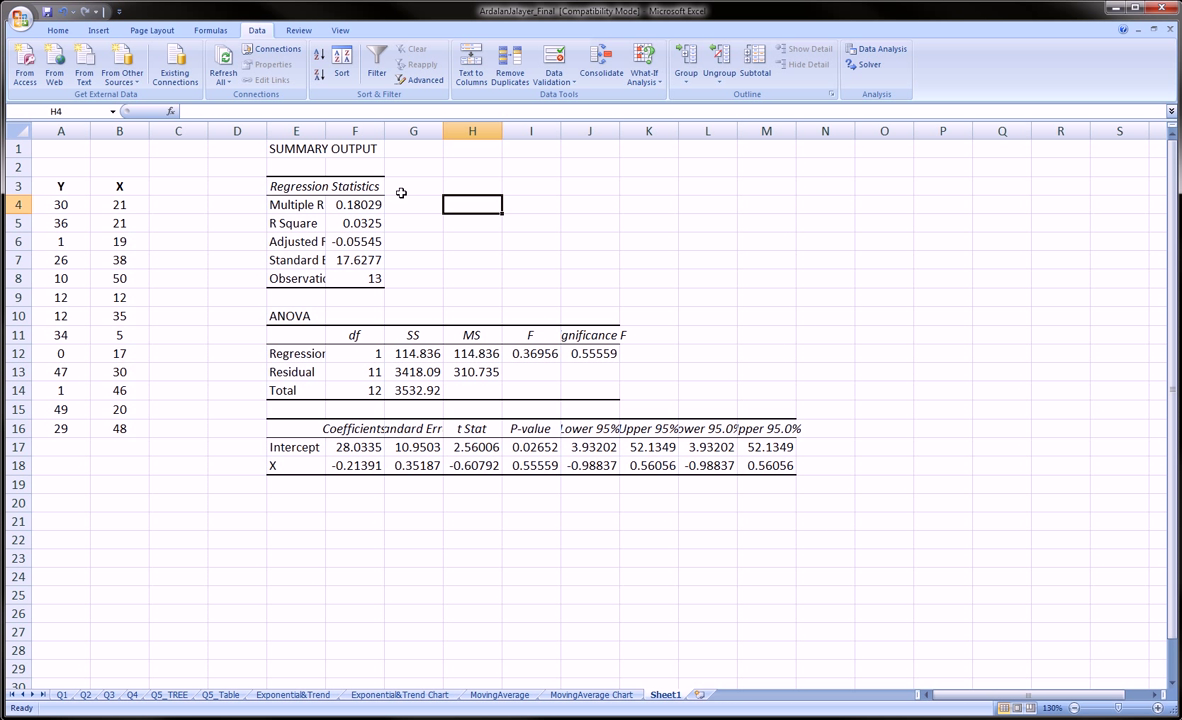
drag(296, 131, 744, 131)
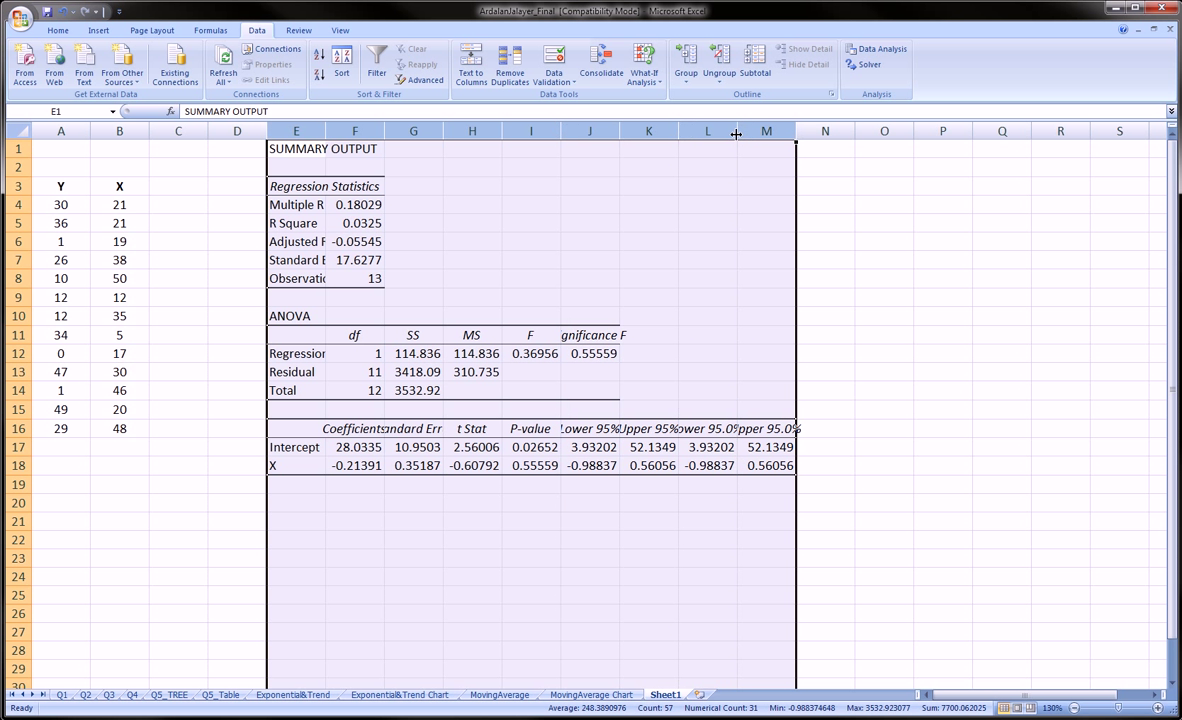
double_click(679, 130)
click(607, 537)
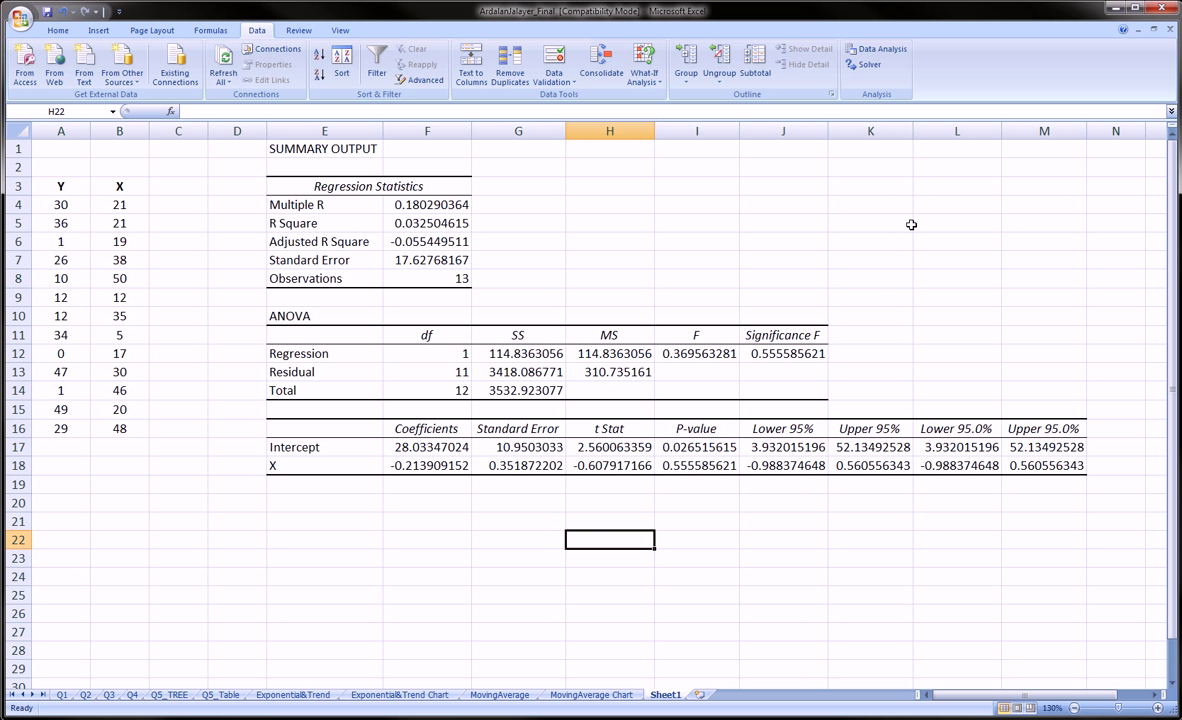
drag(949, 697, 949, 698)
click(308, 204)
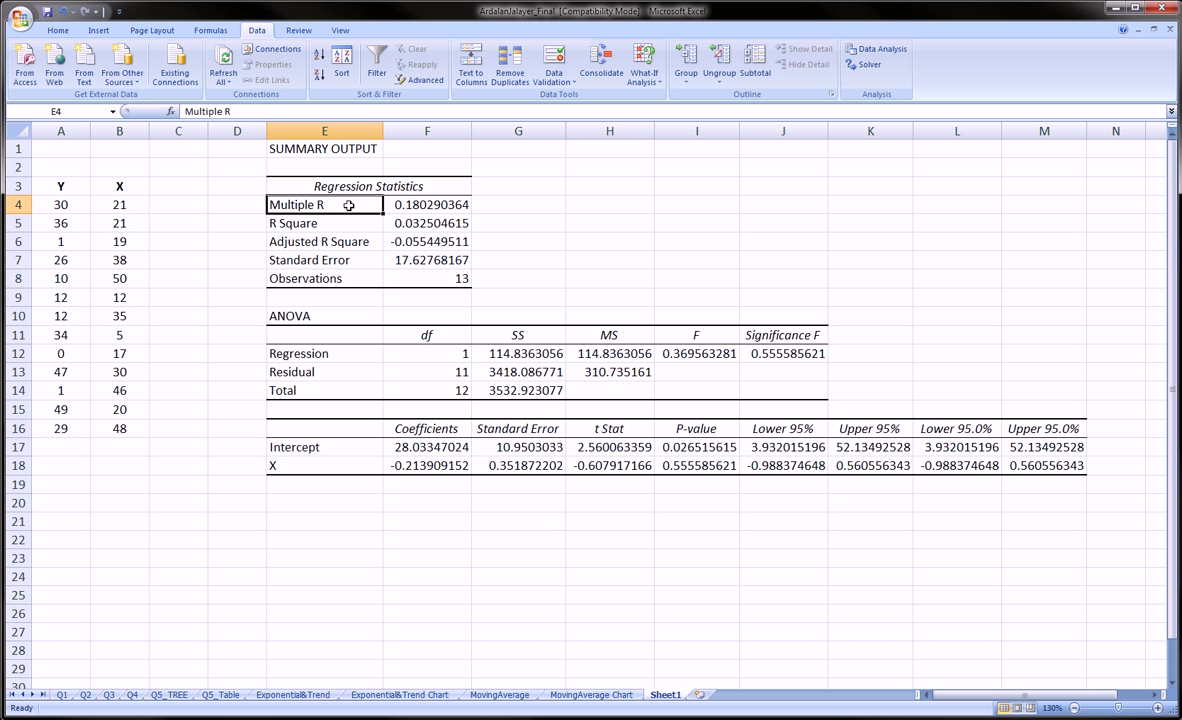
click(429, 204)
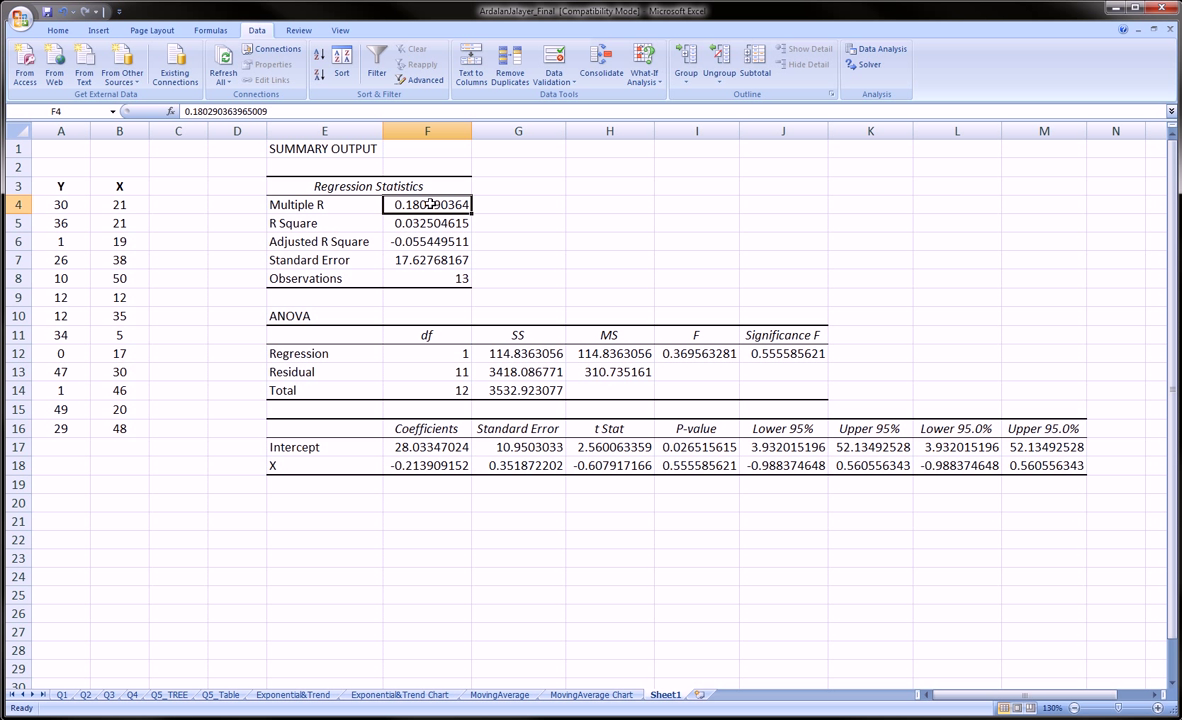
click(312, 219)
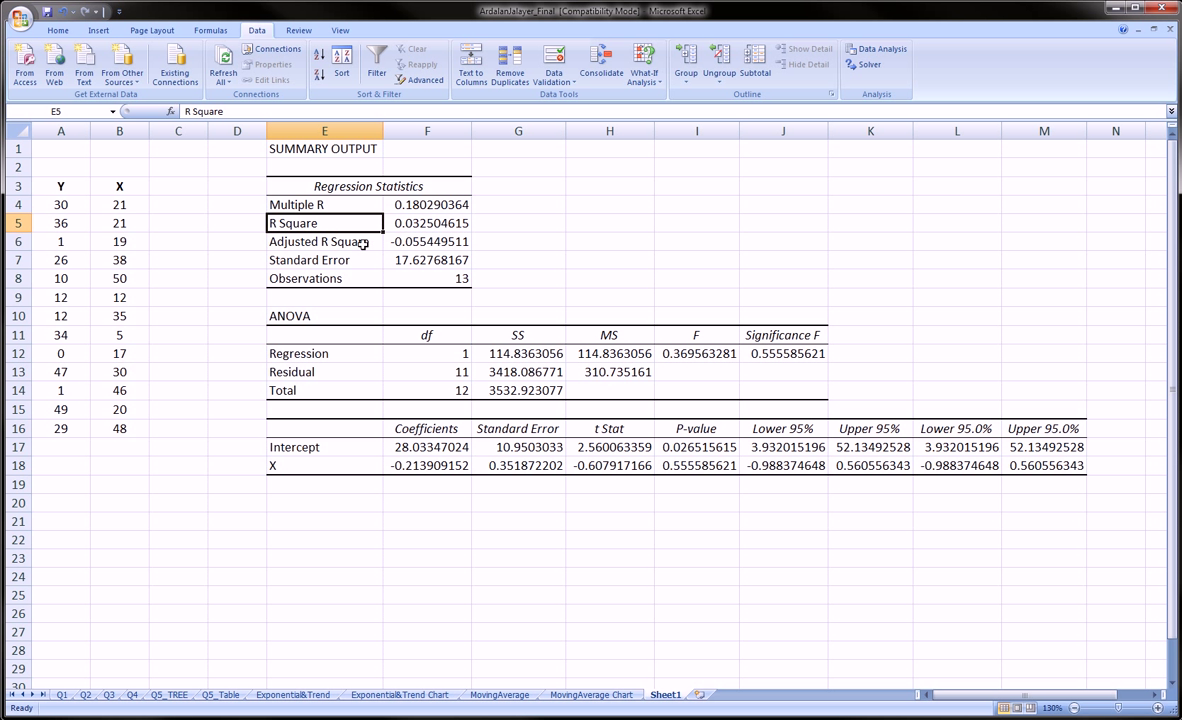
click(361, 244)
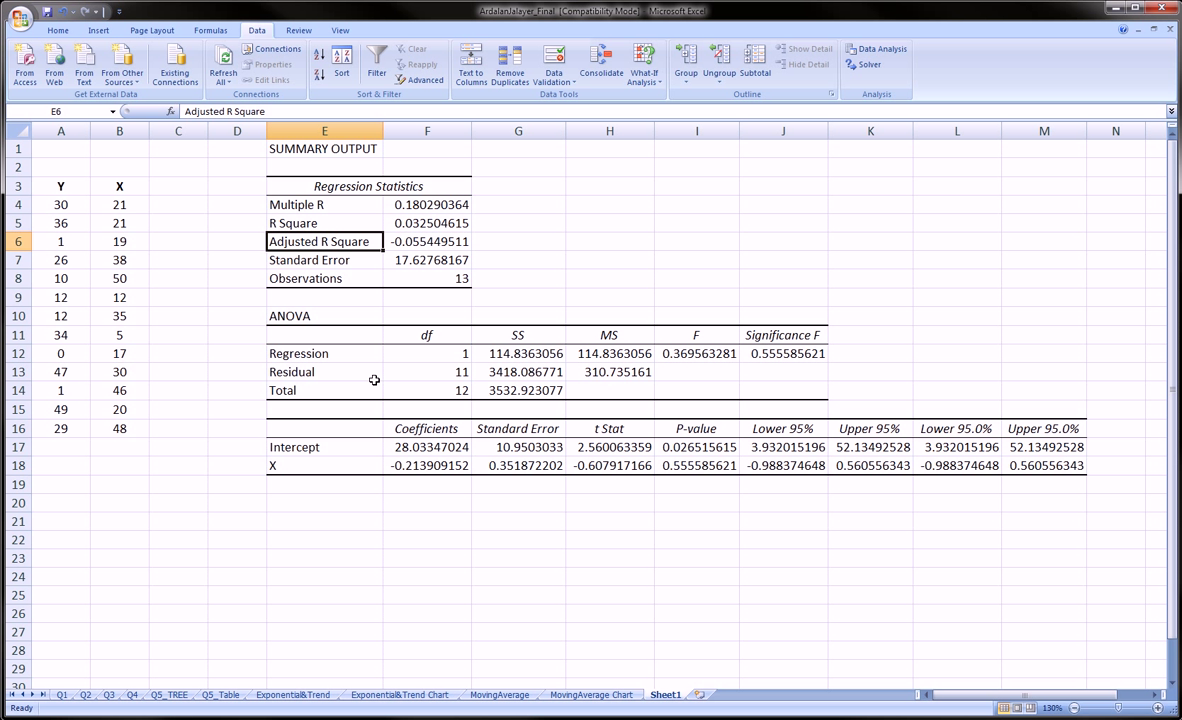
click(312, 260)
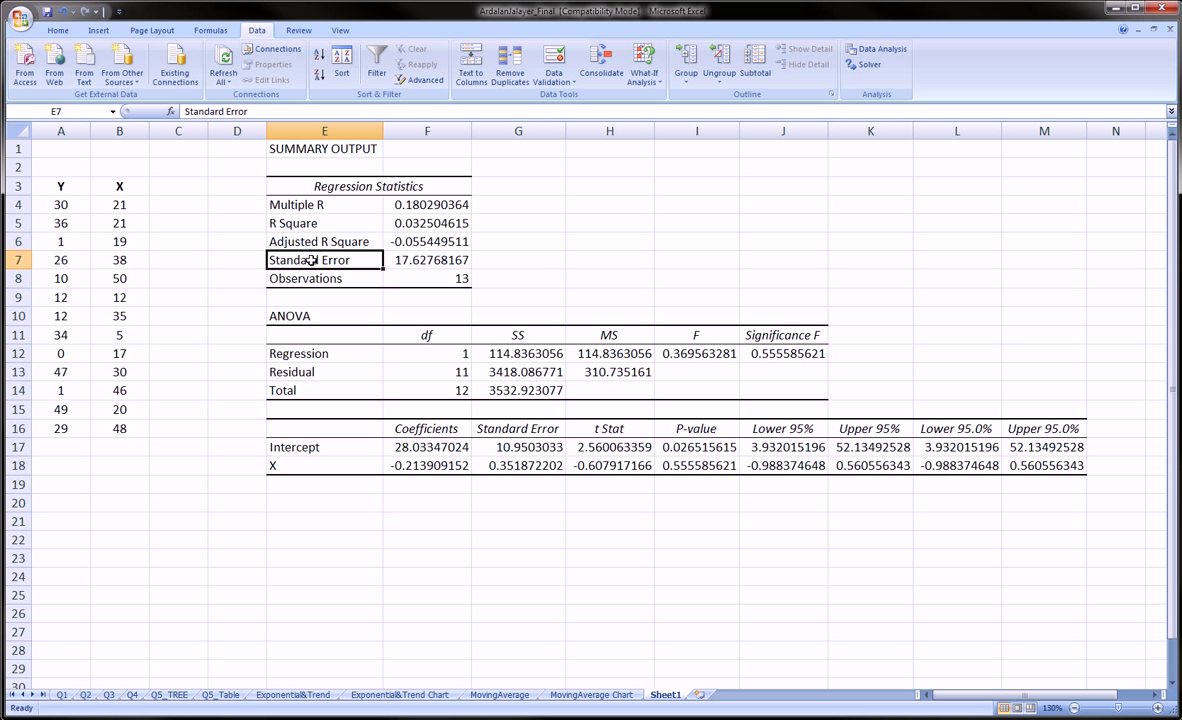
click(320, 280)
drag(120, 204, 140, 424)
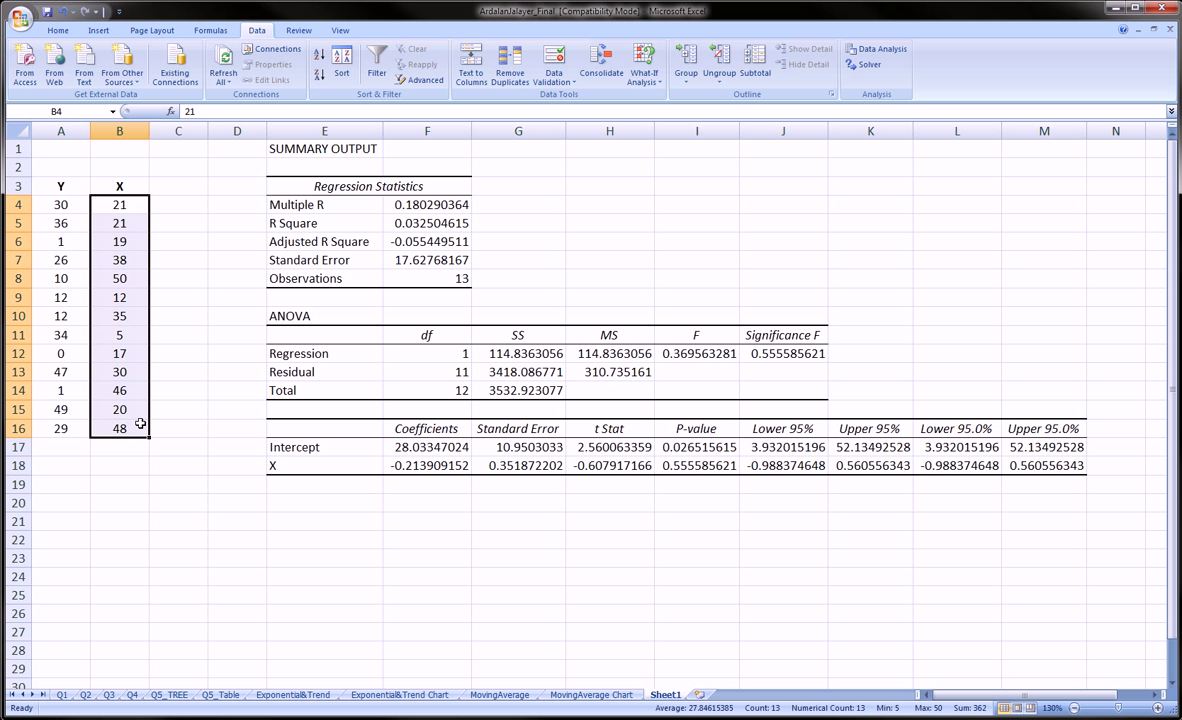
click(164, 541)
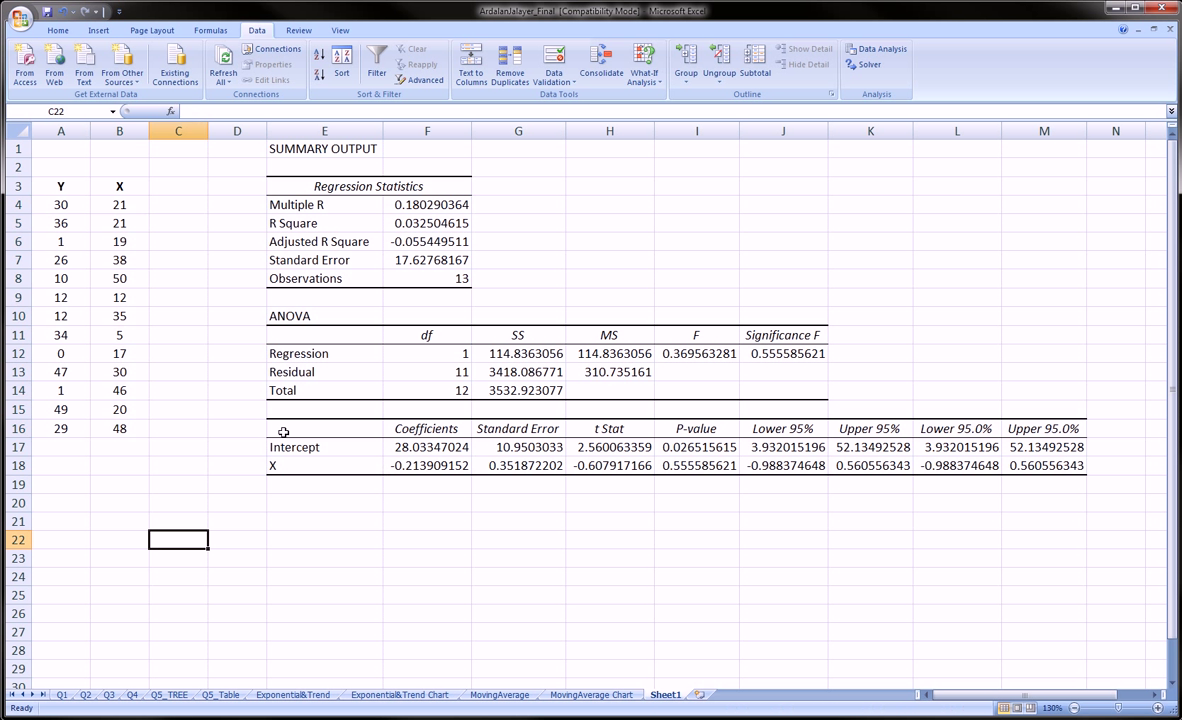
click(325, 354)
click(453, 353)
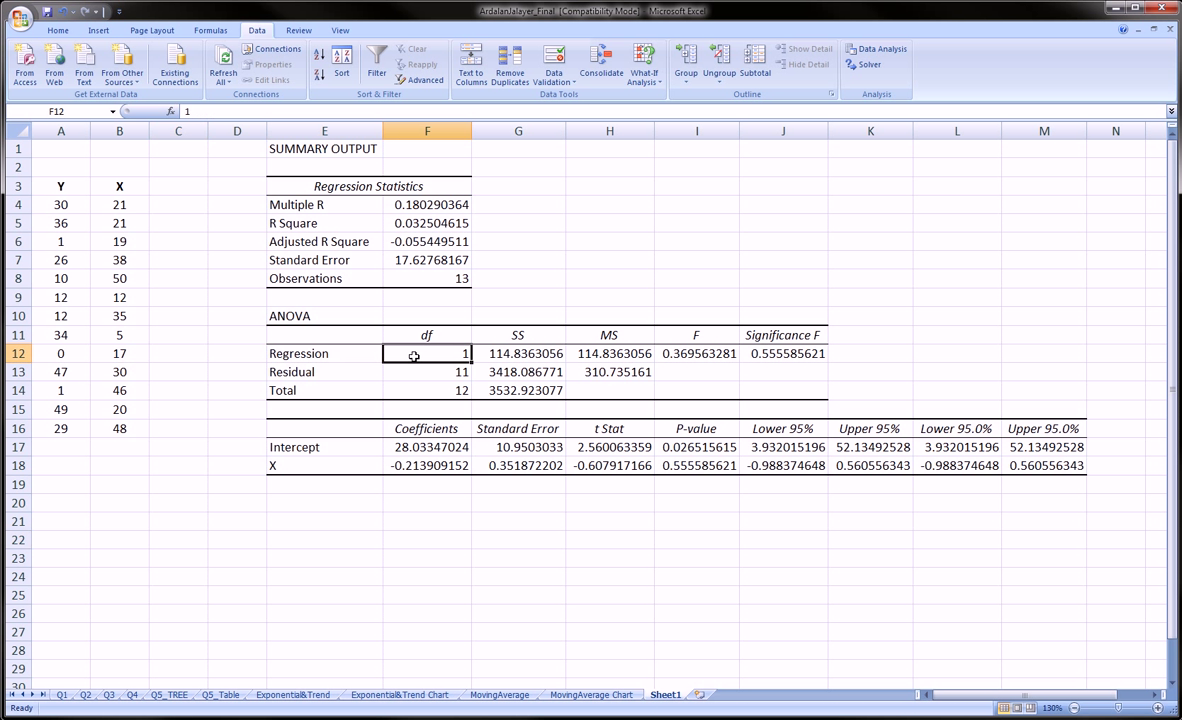
click(318, 355)
click(434, 355)
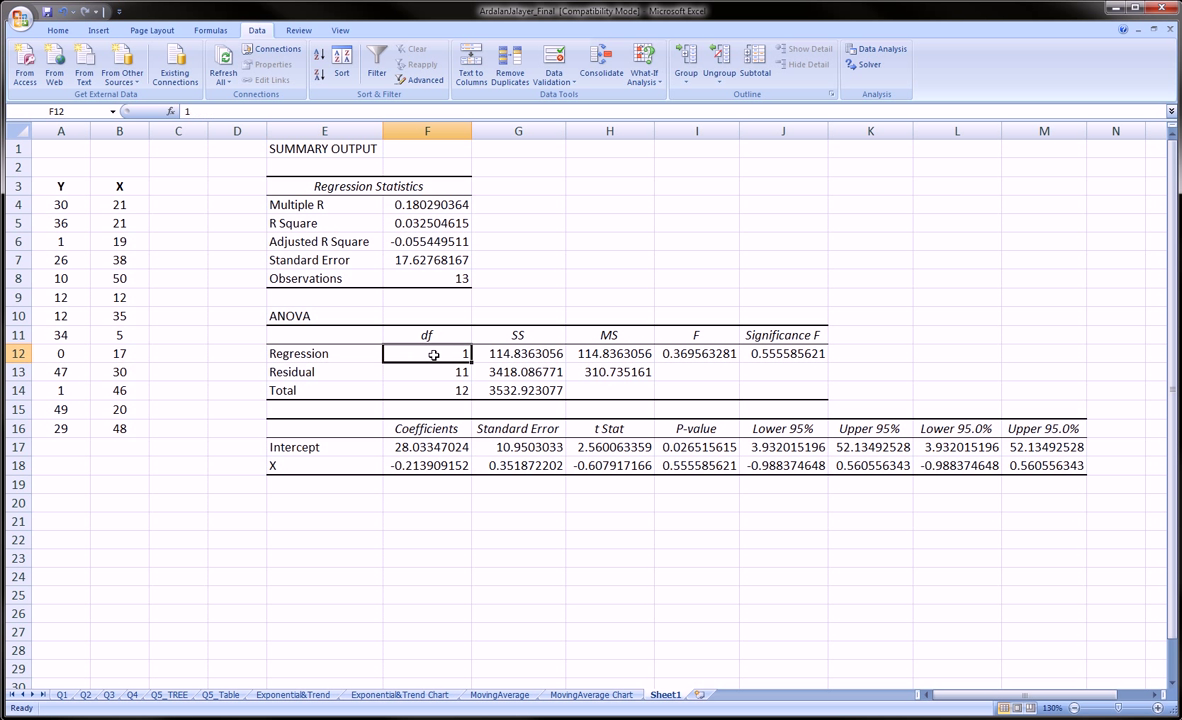
click(506, 355)
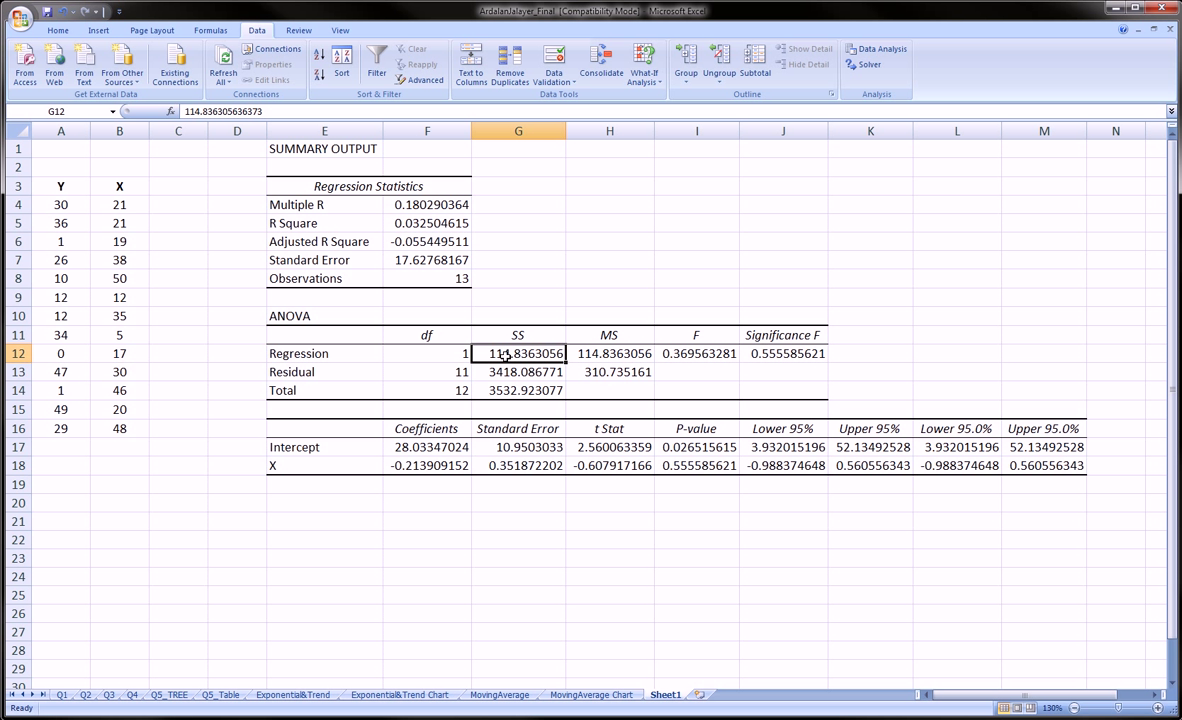
click(609, 354)
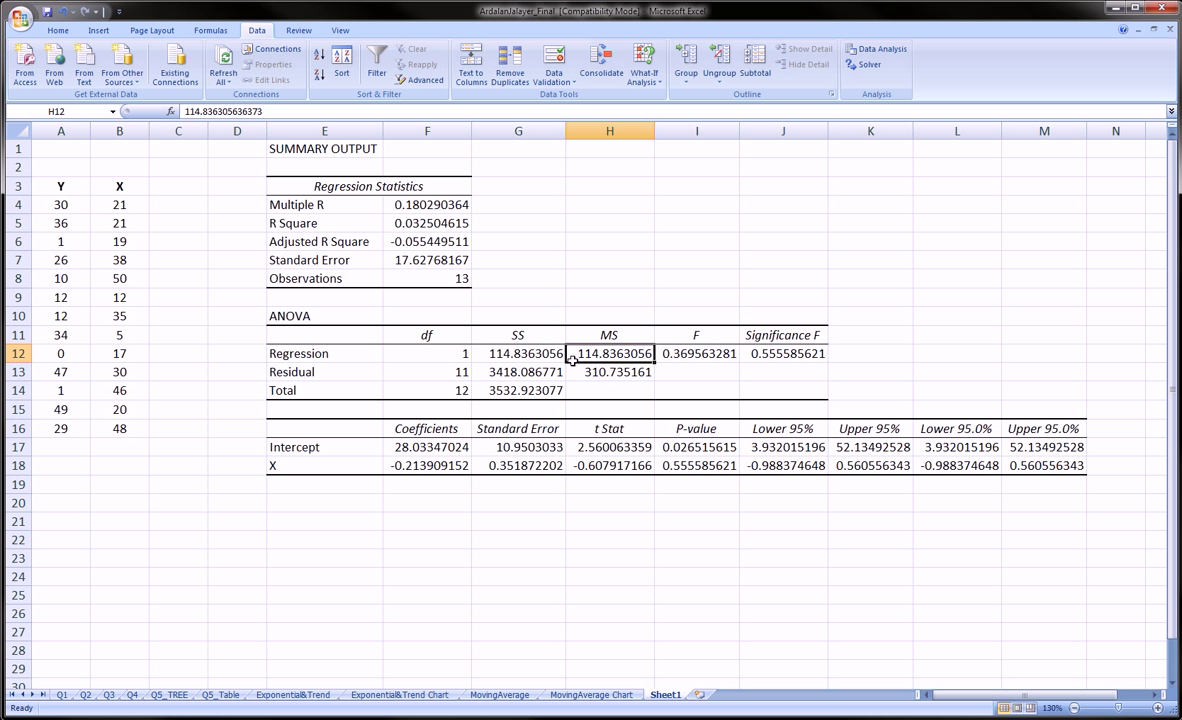
click(299, 372)
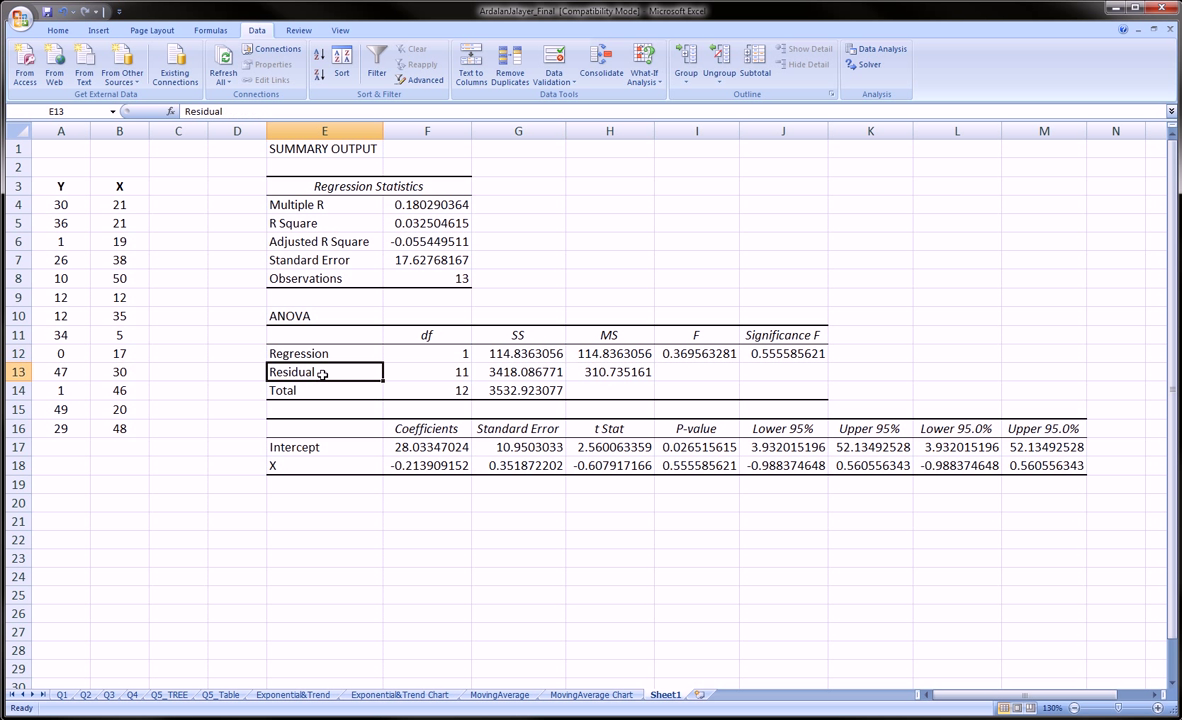
click(432, 373)
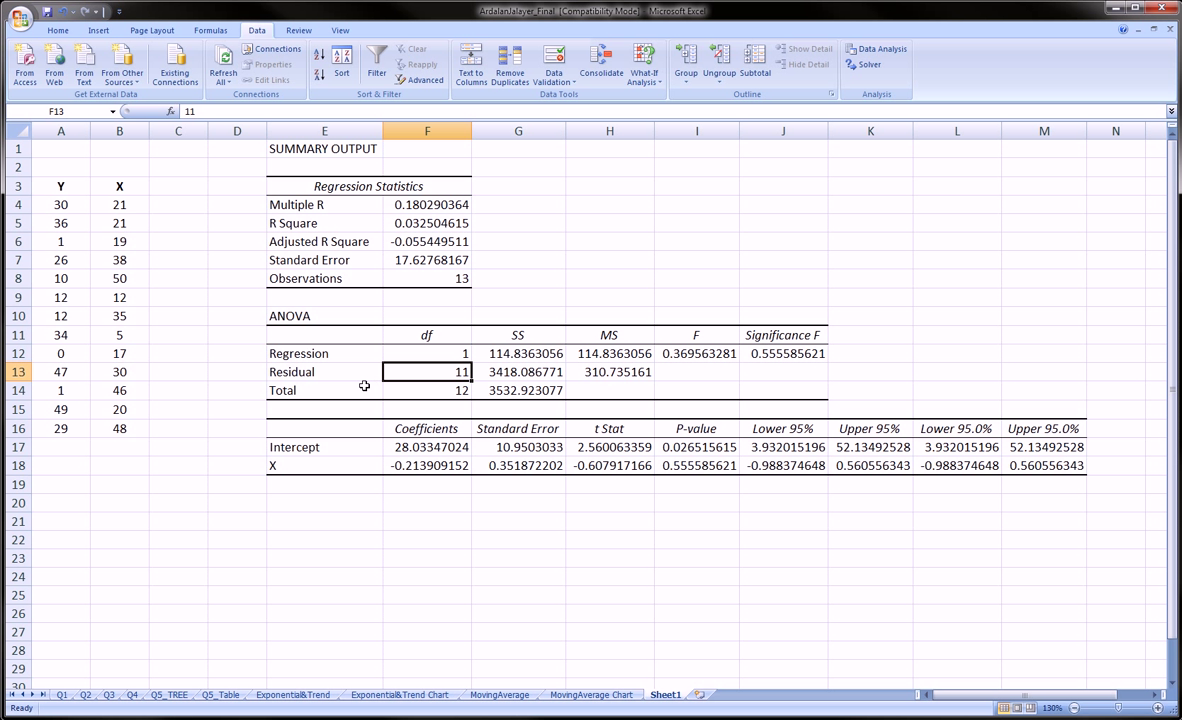
click(127, 215)
drag(120, 200, 137, 432)
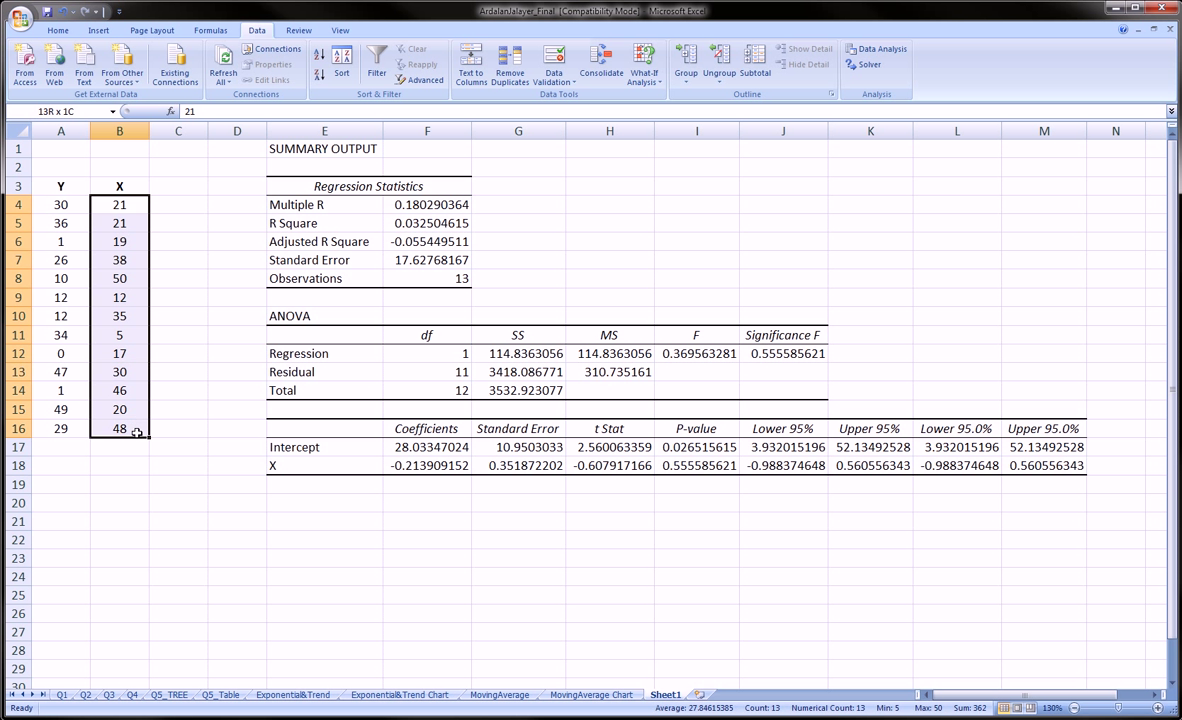
click(534, 369)
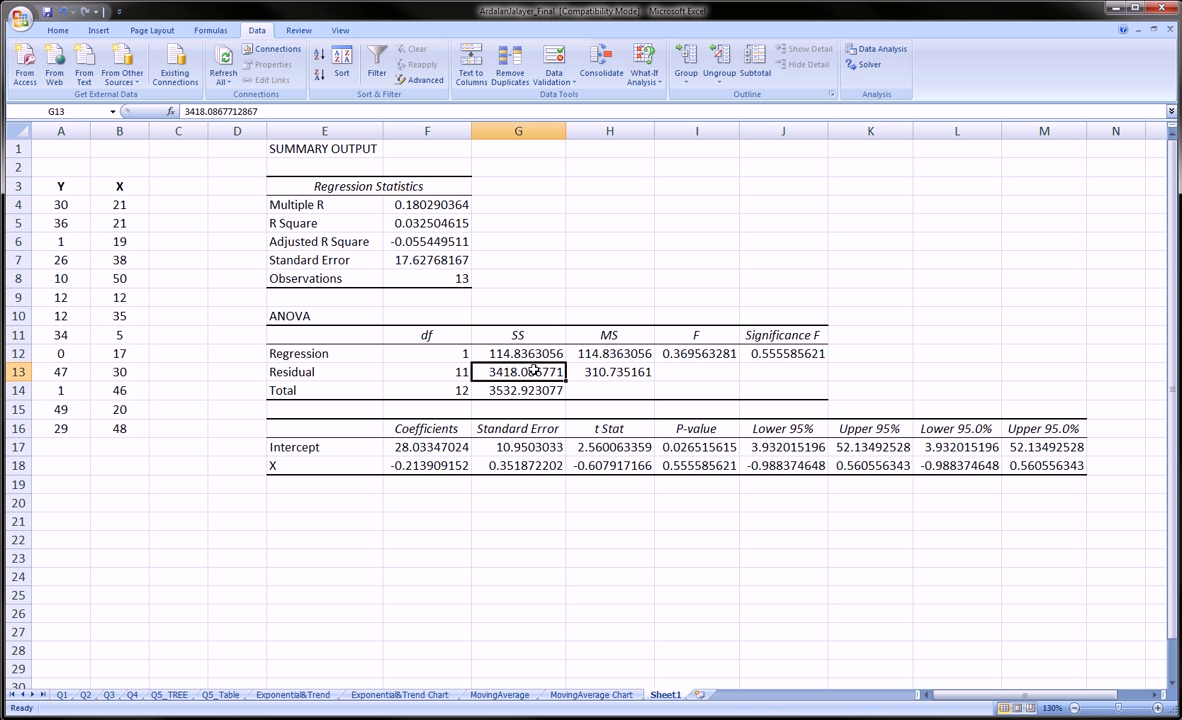
click(612, 370)
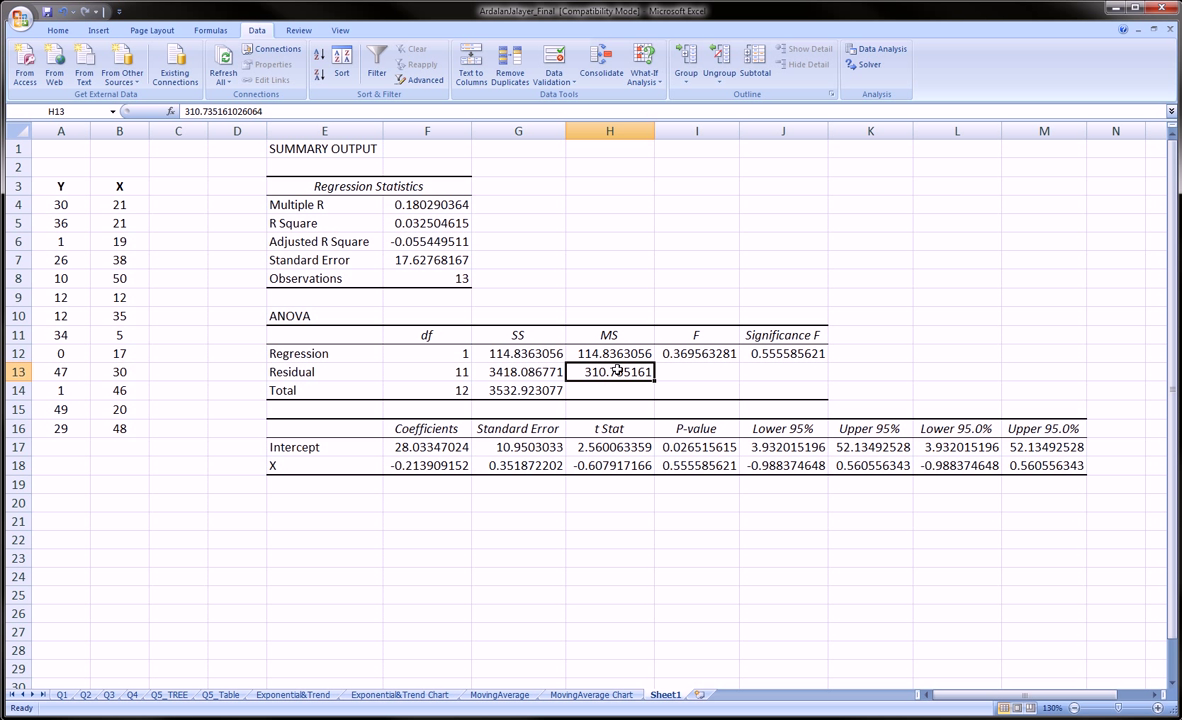
click(421, 388)
click(526, 391)
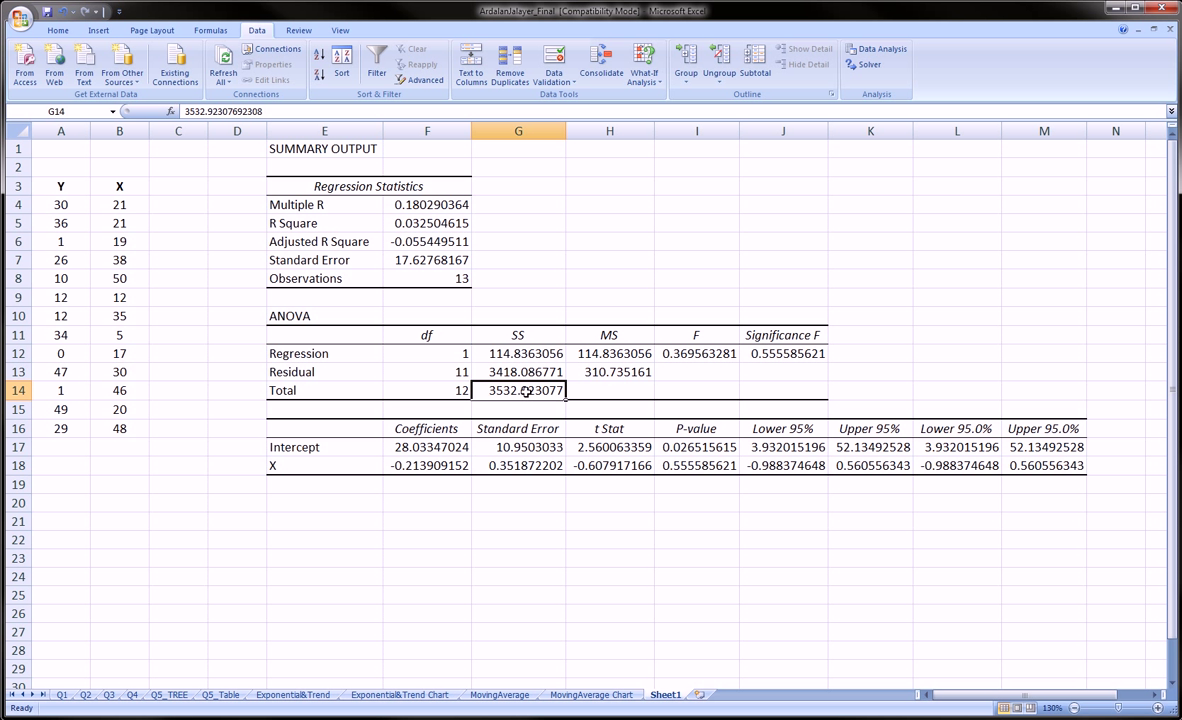
click(452, 389)
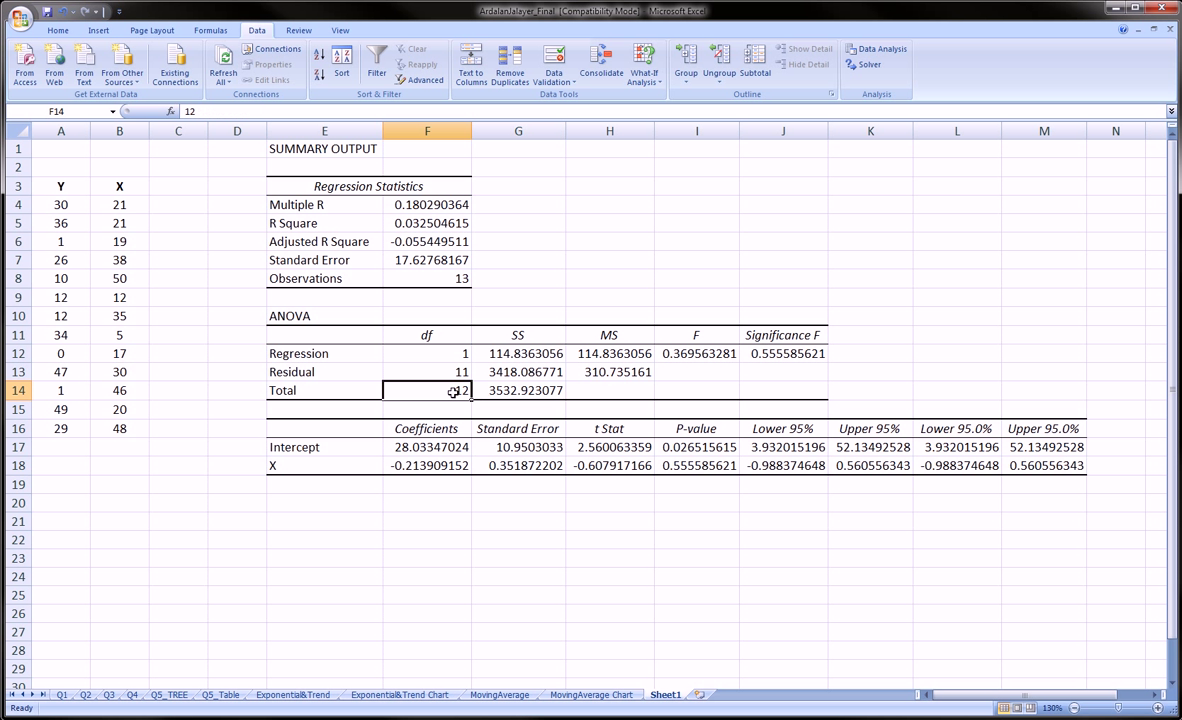
click(527, 390)
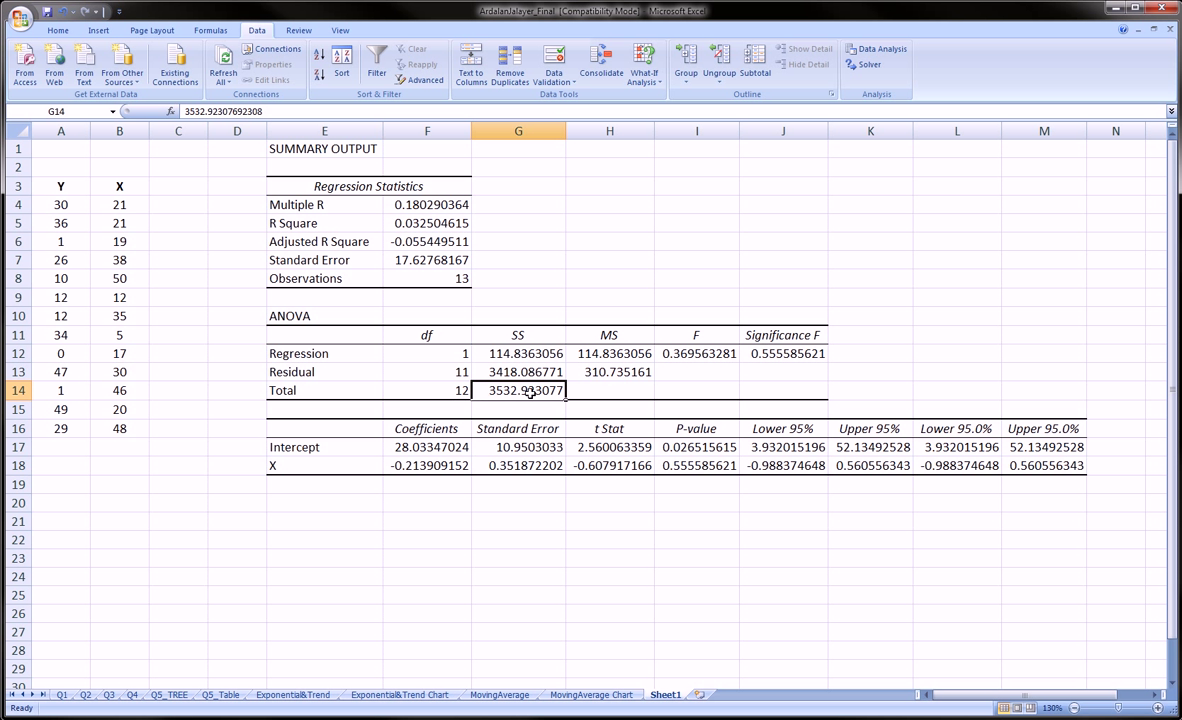
click(697, 353)
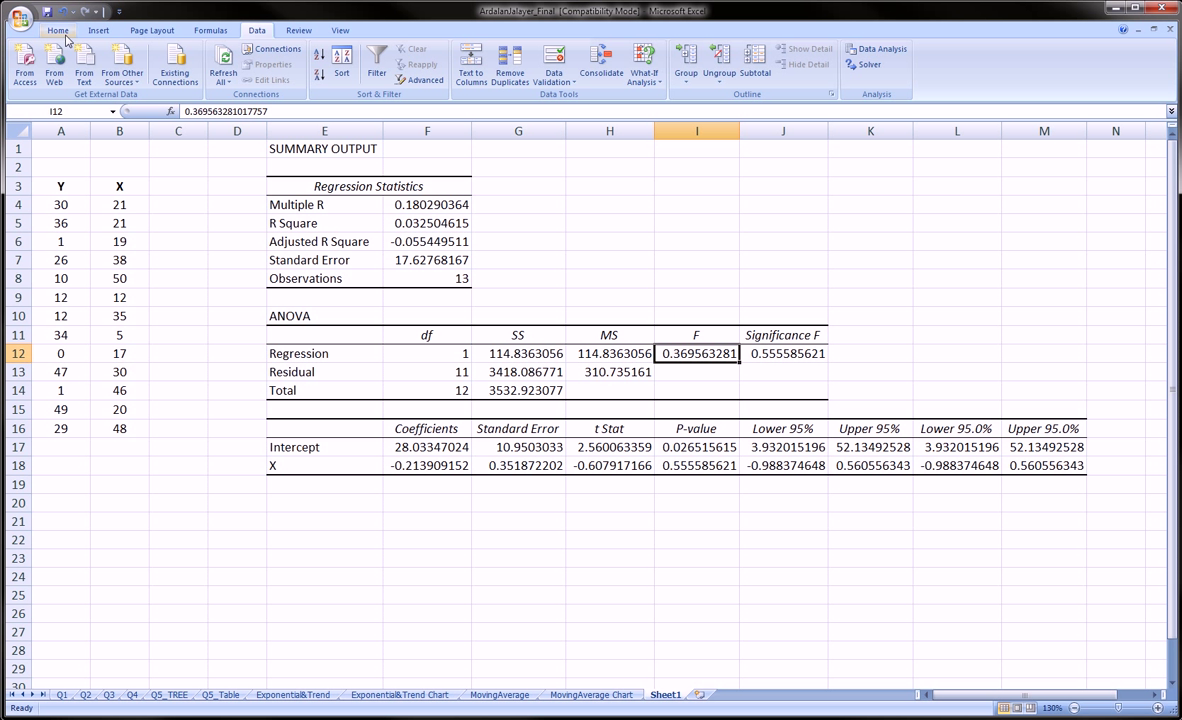
Step: Fill the F value 0.3696 (I12) and Significance F 0.5556 (J12) yellow
scroll(140, 60, up, 4)
click(224, 76)
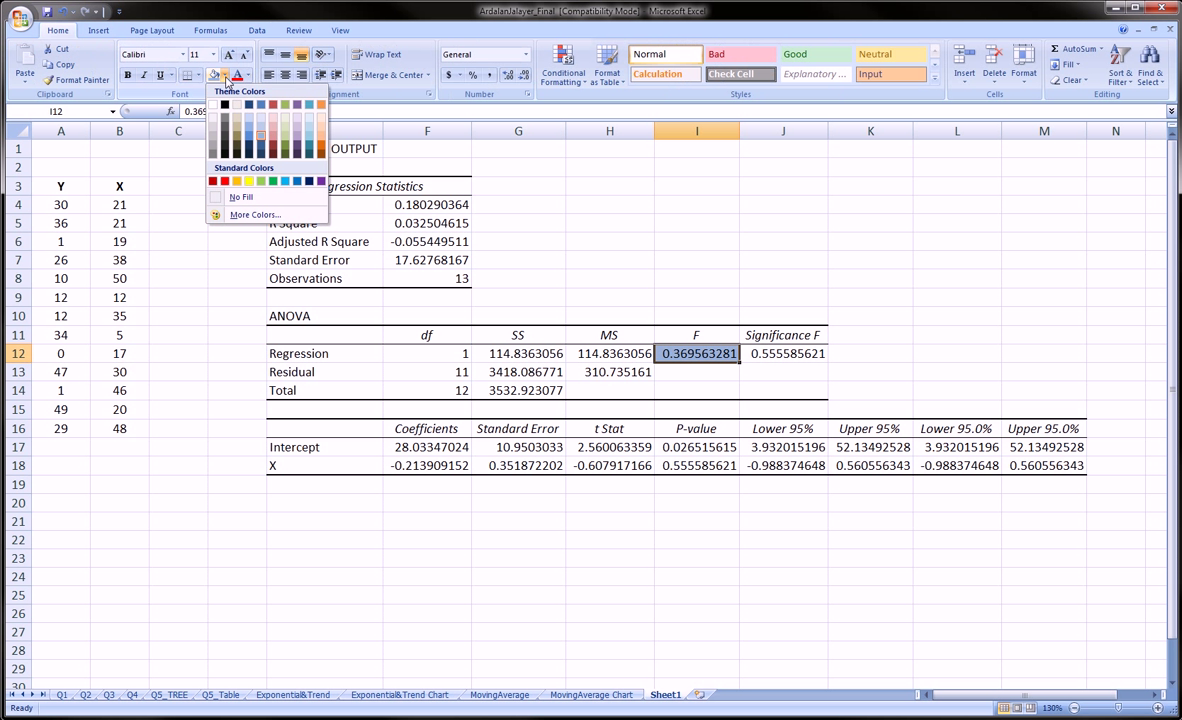
click(237, 187)
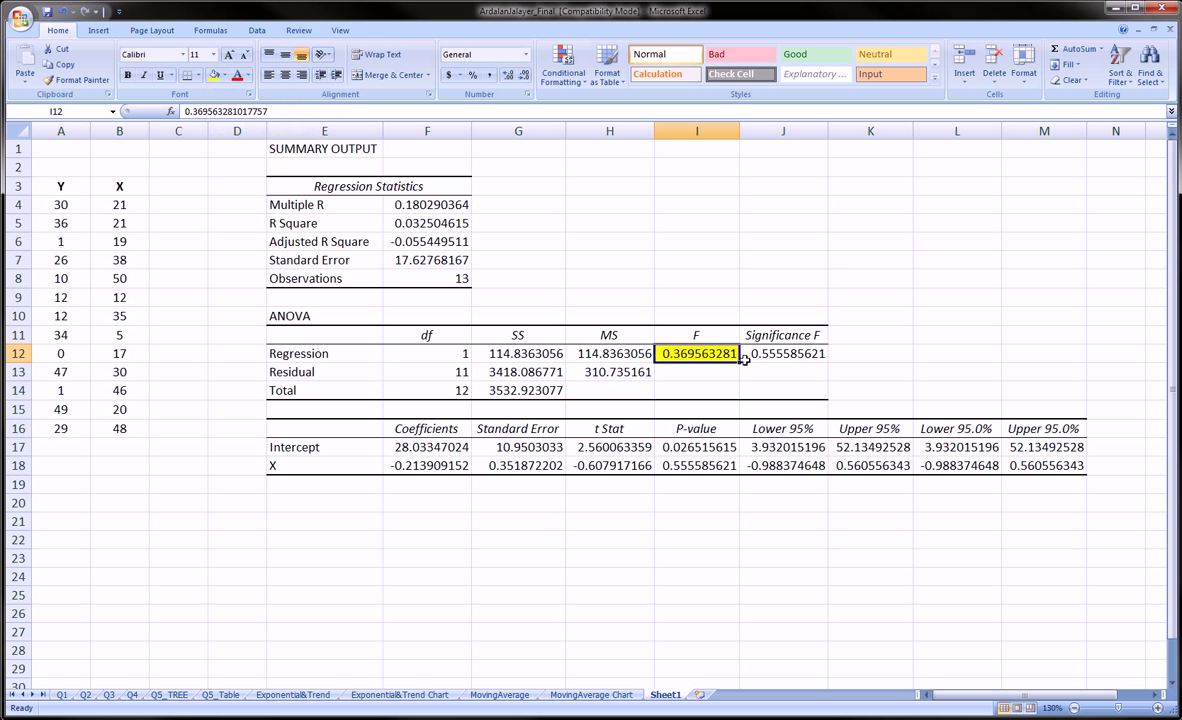
click(762, 353)
click(212, 78)
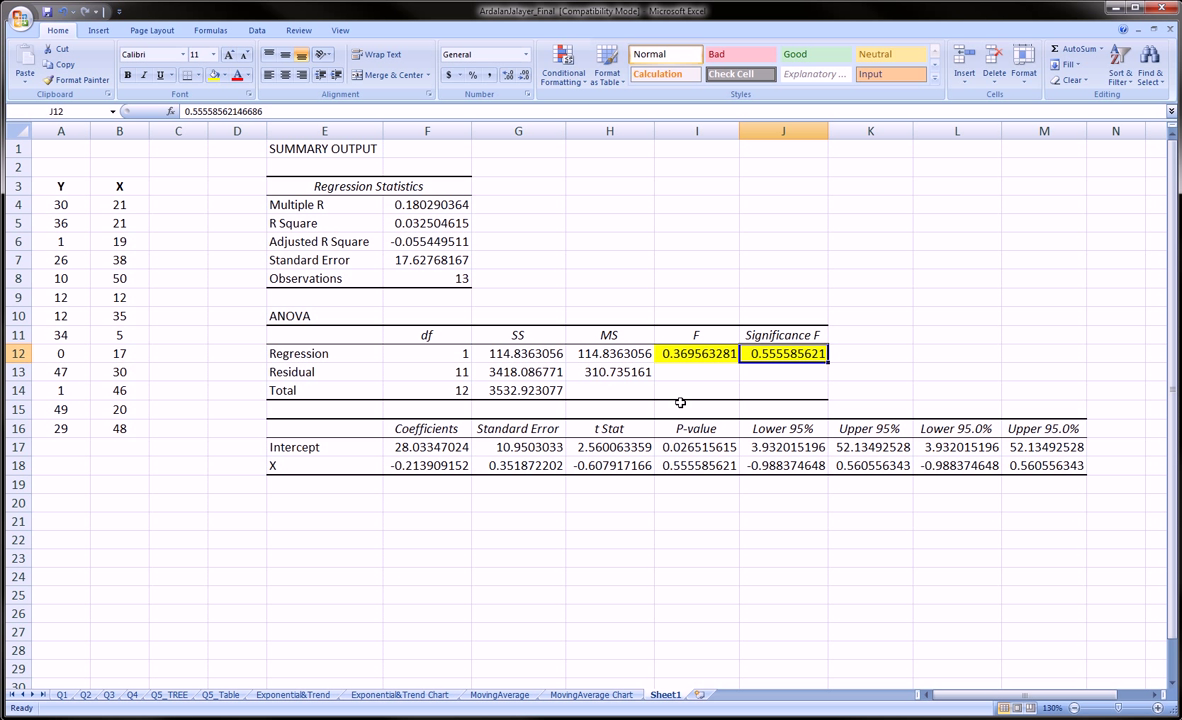
click(760, 370)
click(765, 358)
Step: Point out the F statistic, the Y and X data A4:B16, and Significance F
click(700, 354)
drag(41, 198, 124, 430)
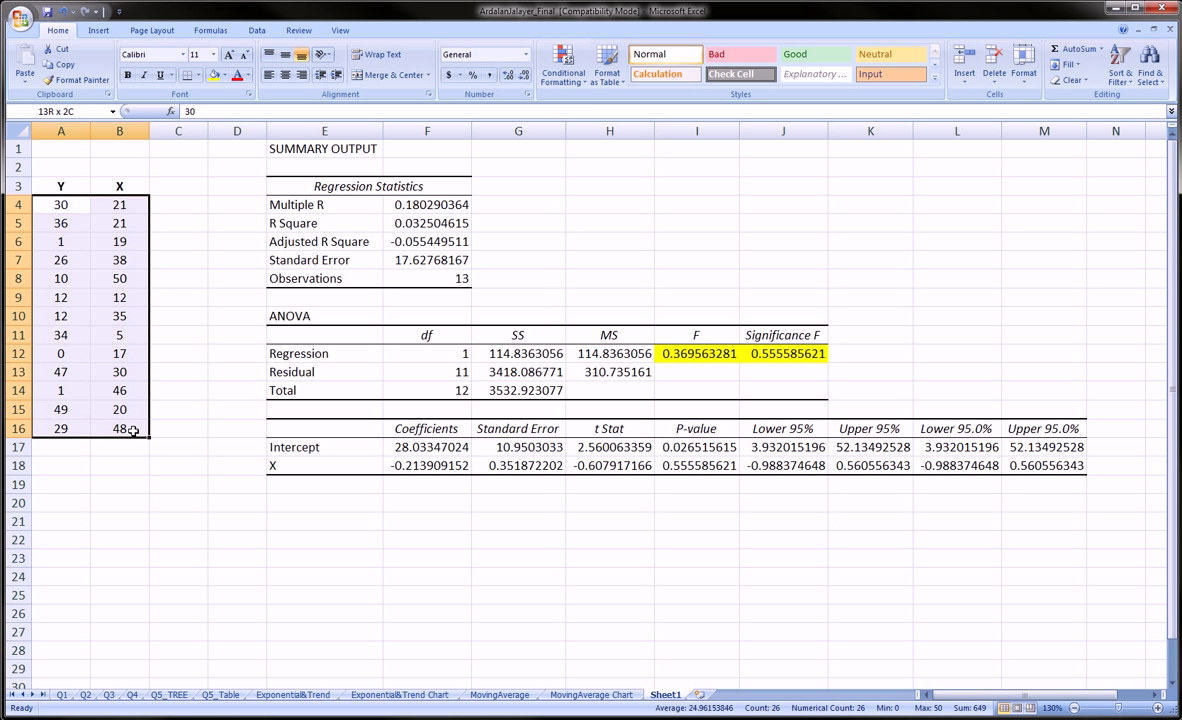
click(783, 354)
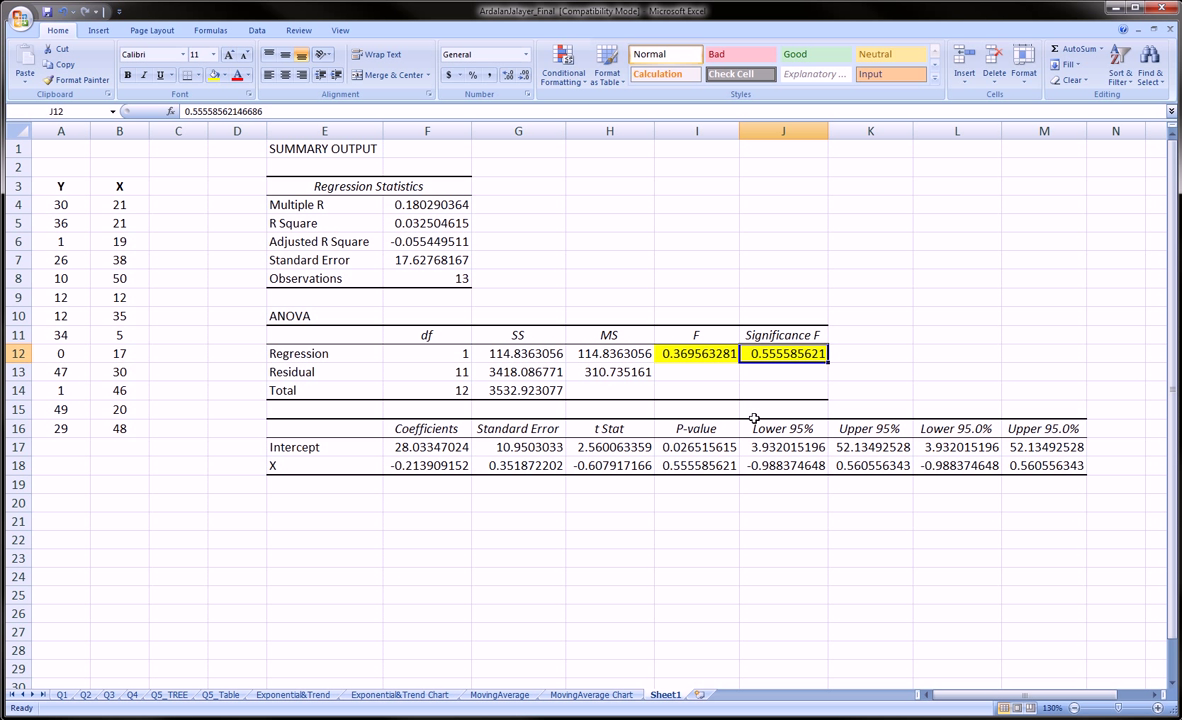
click(765, 376)
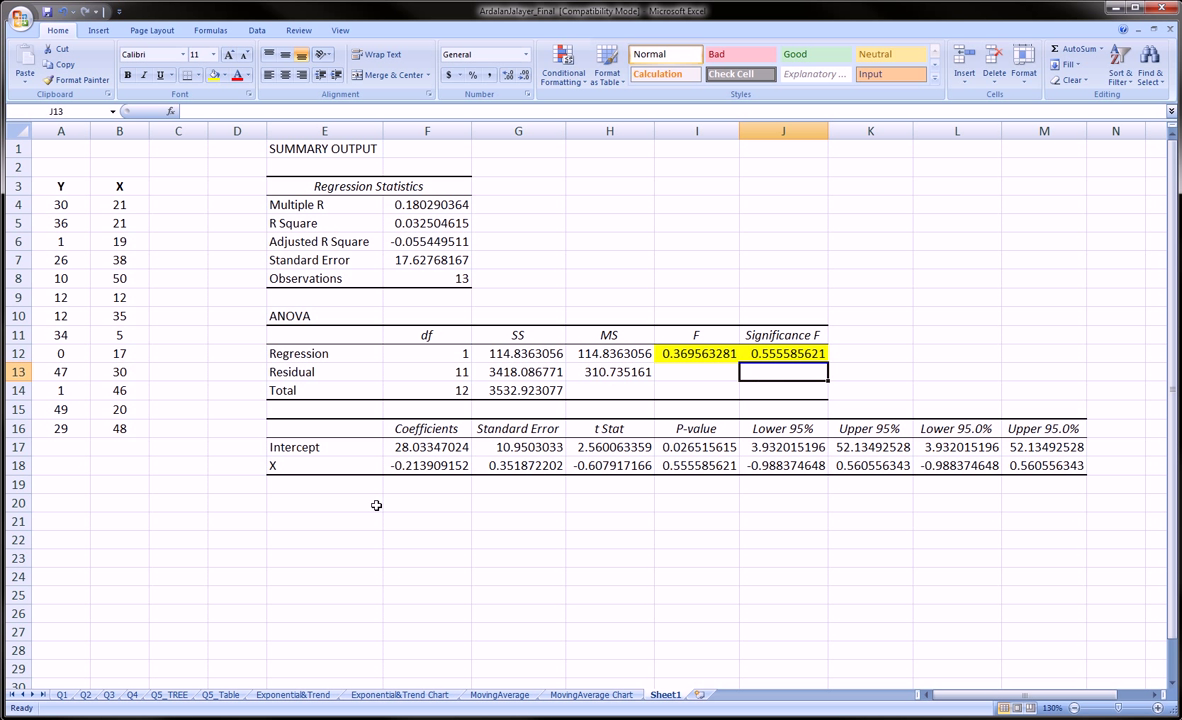
Step: Fill the intercept 28.0335 and X coefficient -0.2139 cells F17:F18 yellow
click(285, 556)
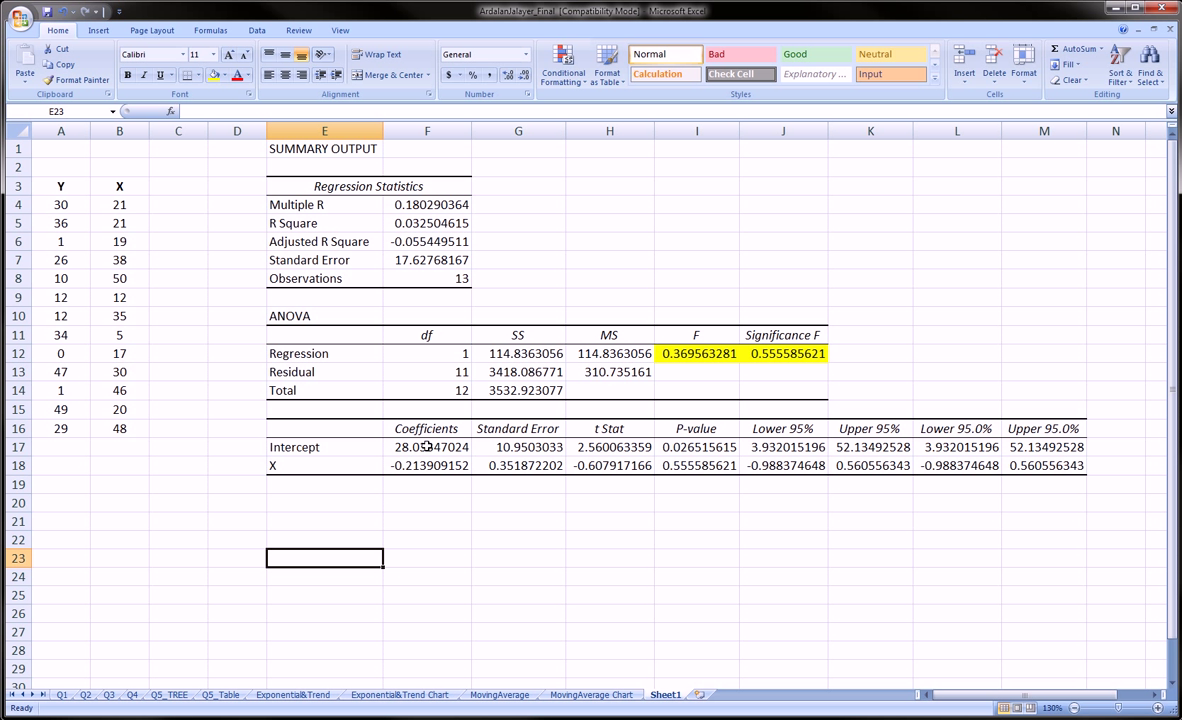
drag(427, 447, 428, 466)
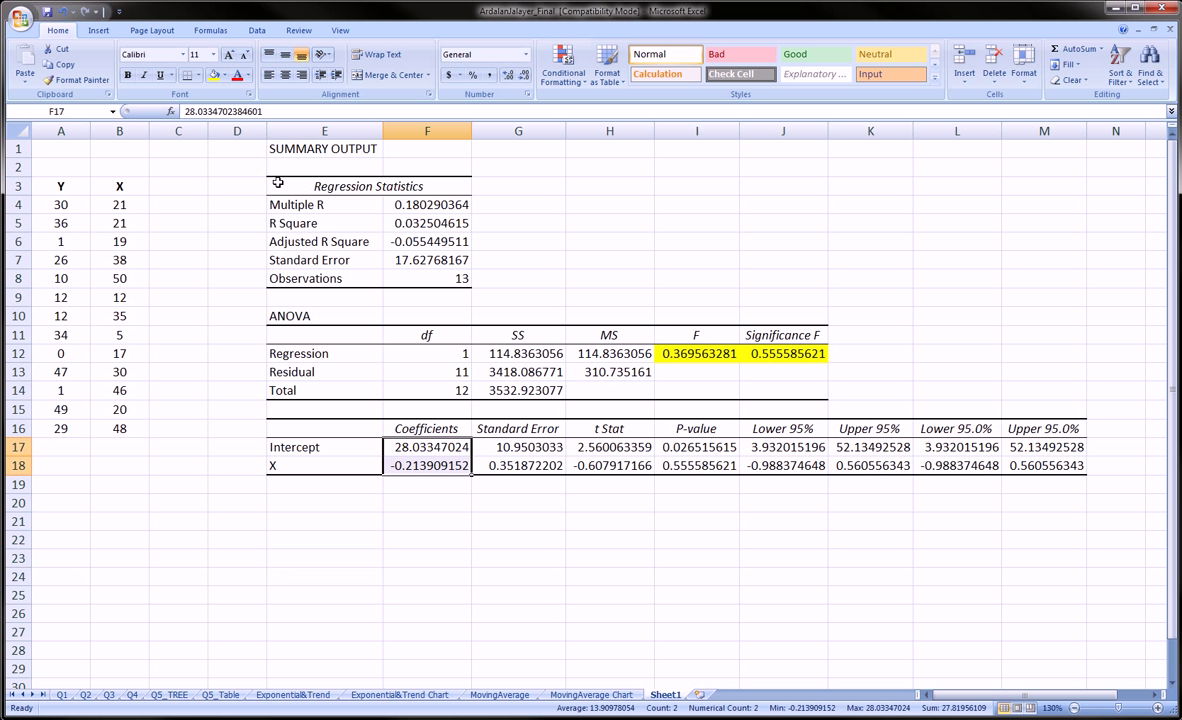
click(214, 78)
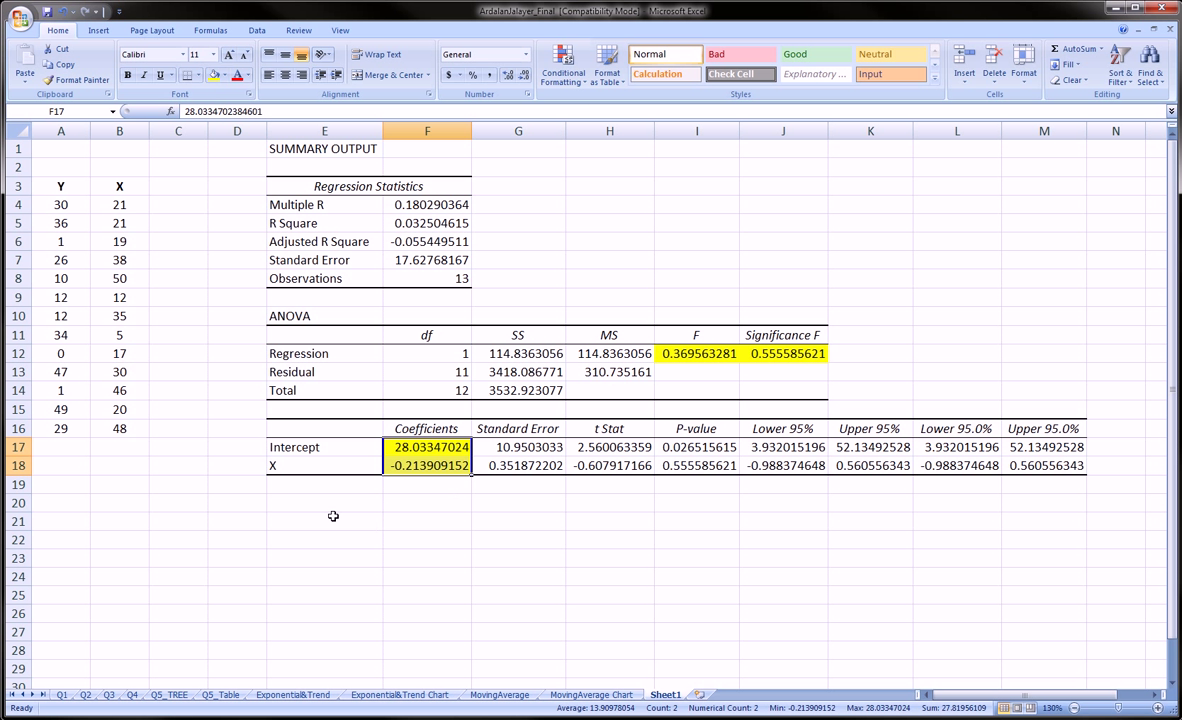
click(790, 353)
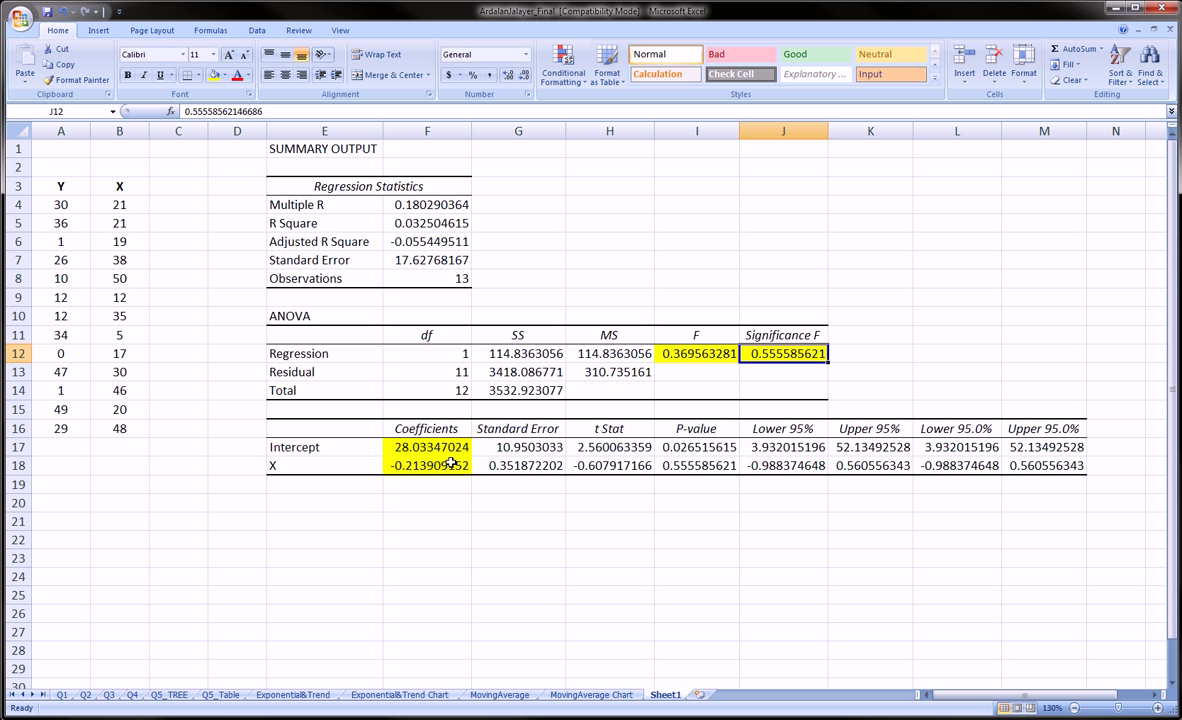
Step: Enter 'Y_hat = 28.033 -' in cell E20 below the output
double_click(333, 503)
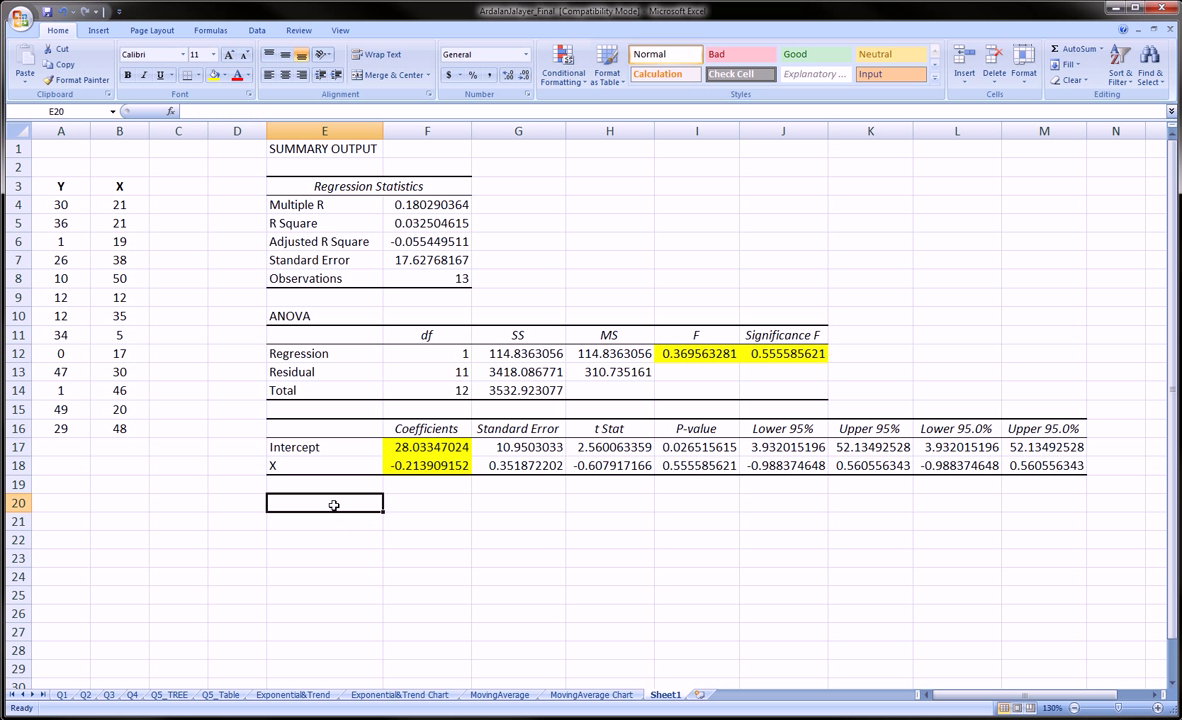
text(Y)
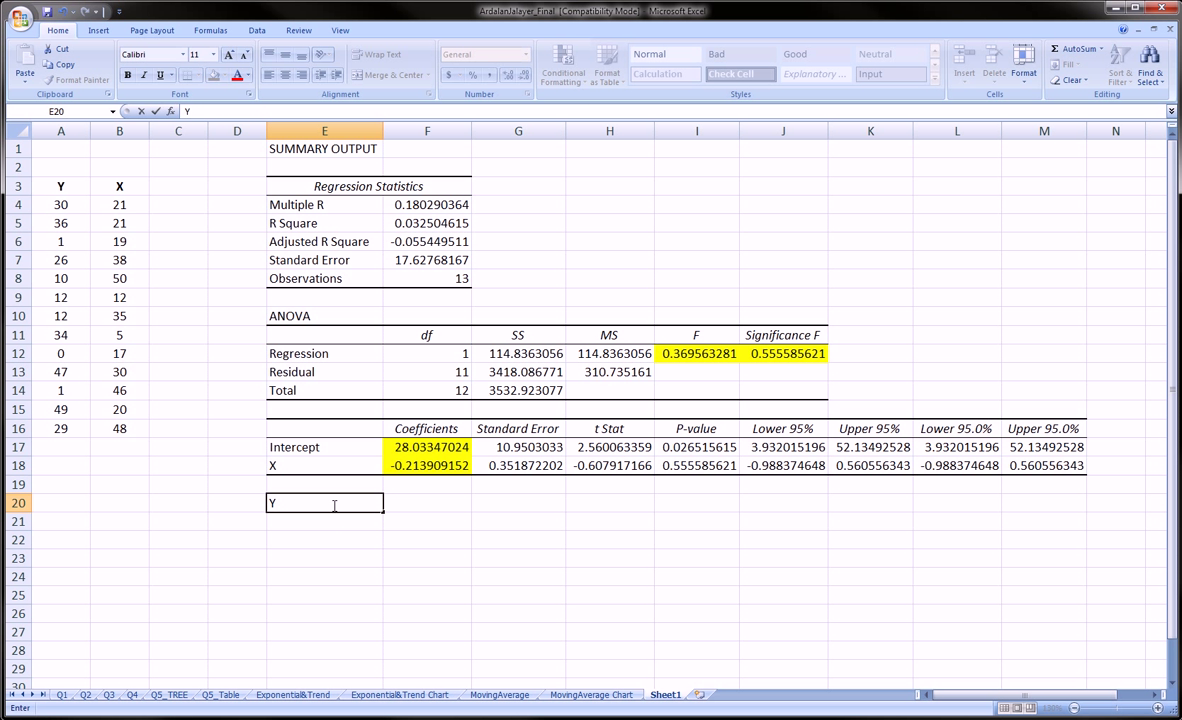
text(_hat =)
click(57, 184)
click(272, 502)
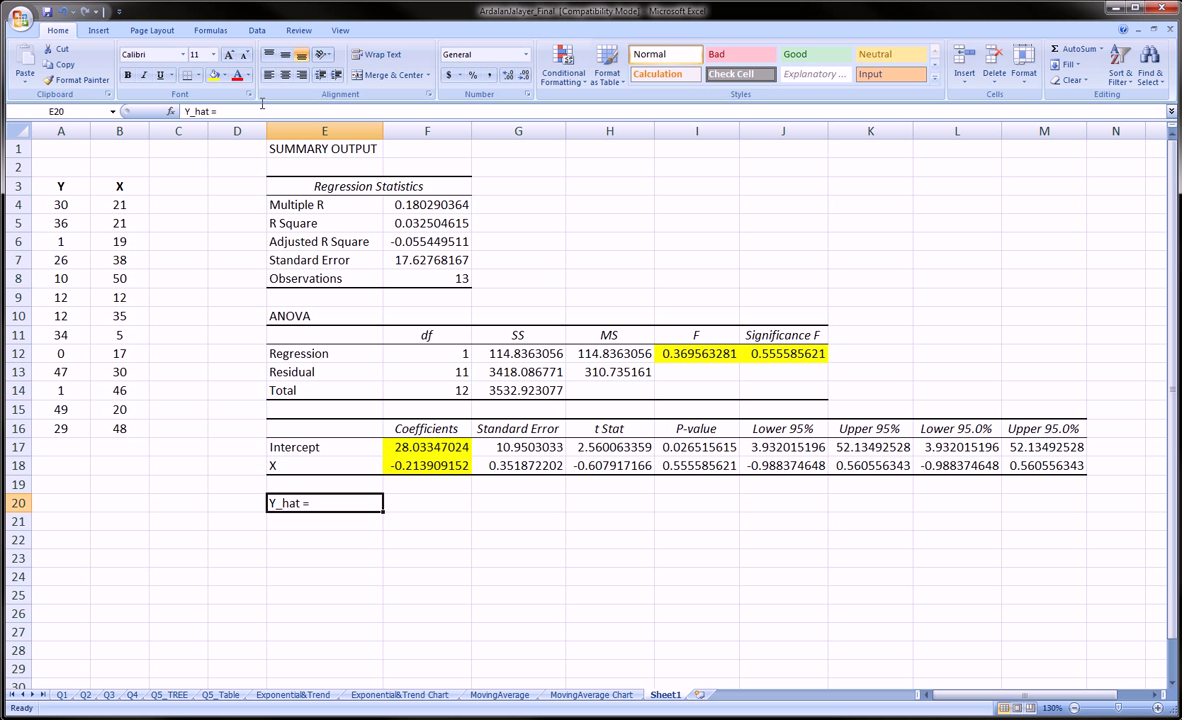
click(240, 113)
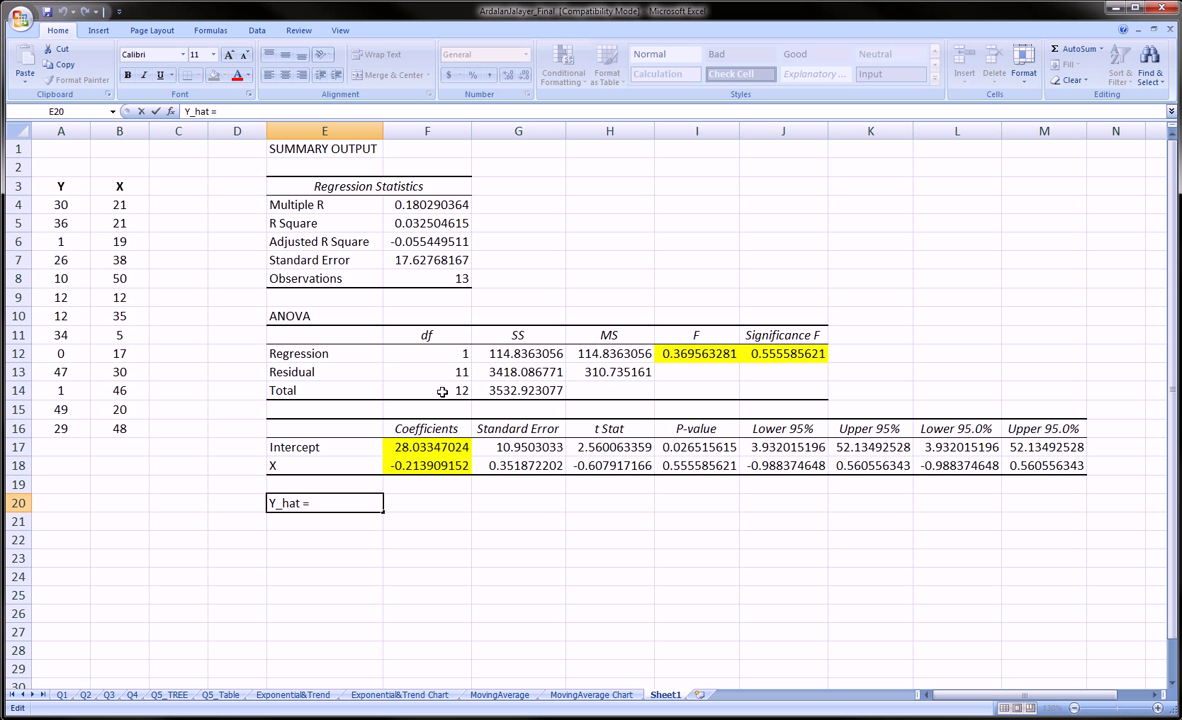
text(28.033 -)
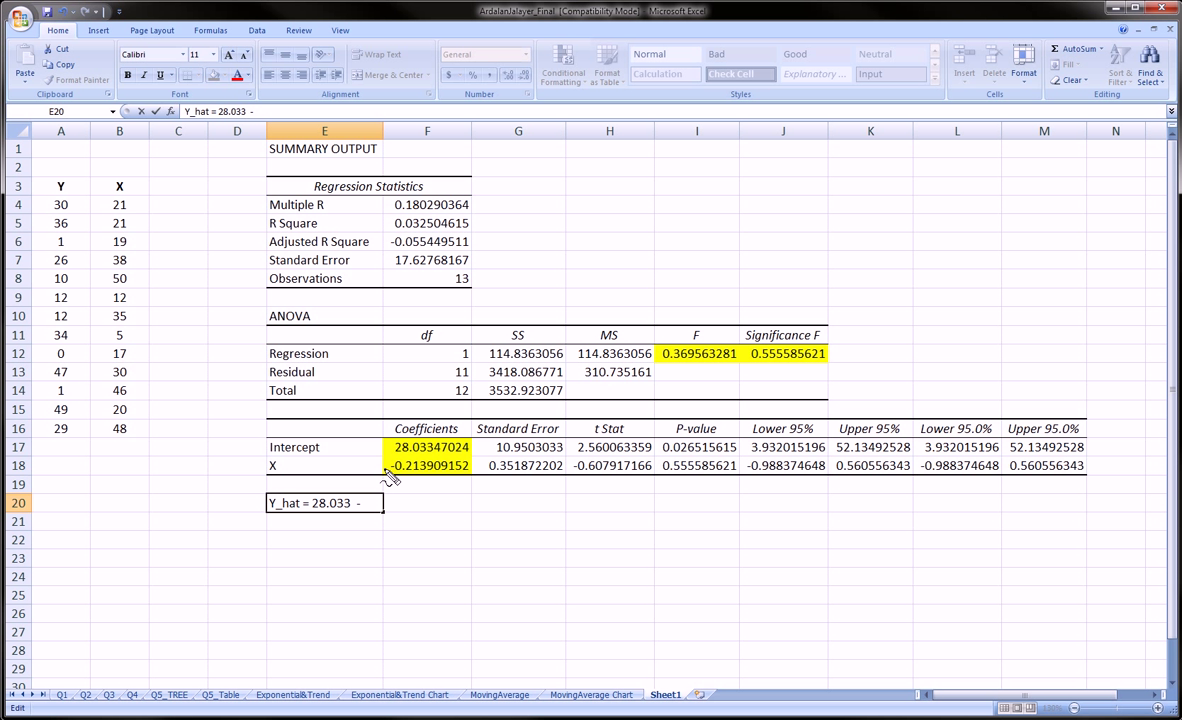
Step: Circle the X coefficient -0.213909152 in red, then complete the equation with '0.2139 * X'
mouse_move(390, 478)
mouse_down()
mouse_move(432, 484)
mouse_move(471, 470)
mouse_move(440, 456)
mouse_move(390, 474)
mouse_up()
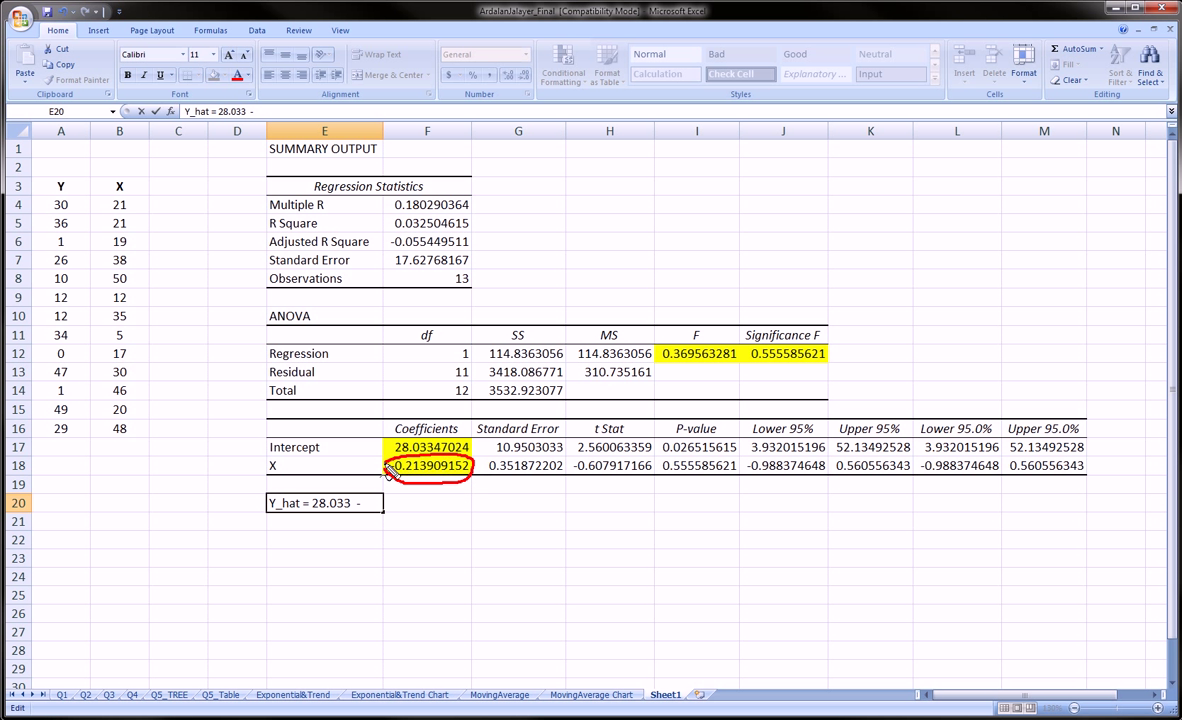
key(Escape)
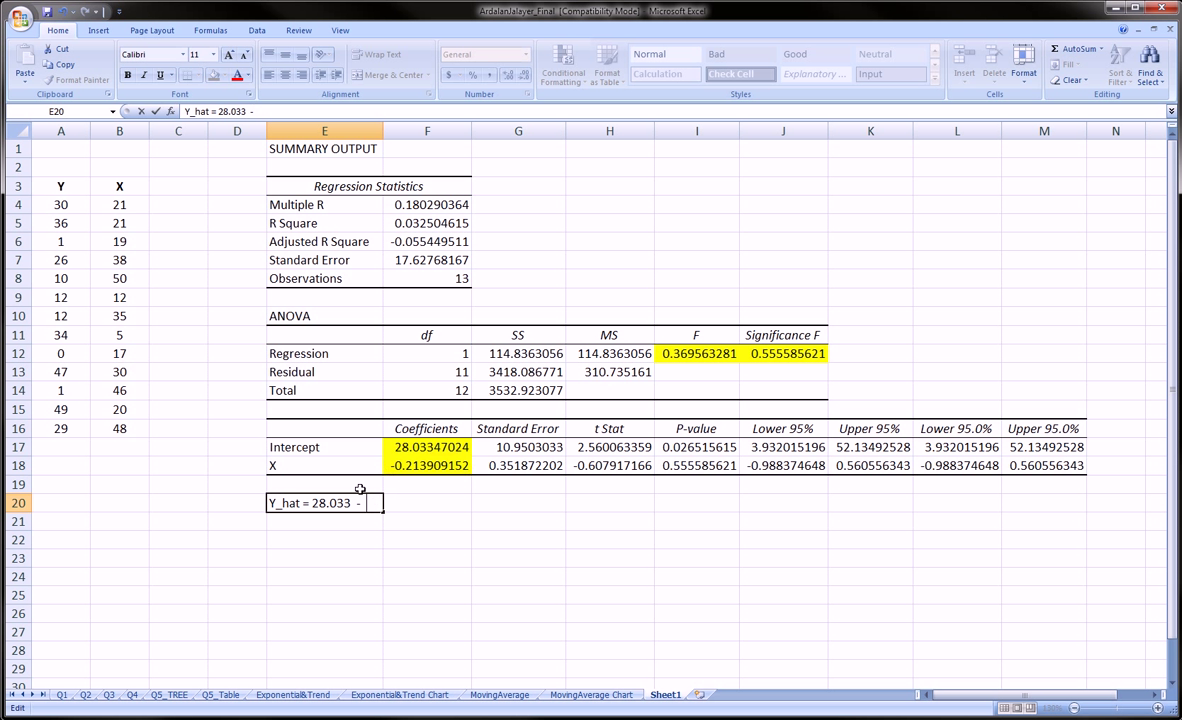
text(0.2139 * X)
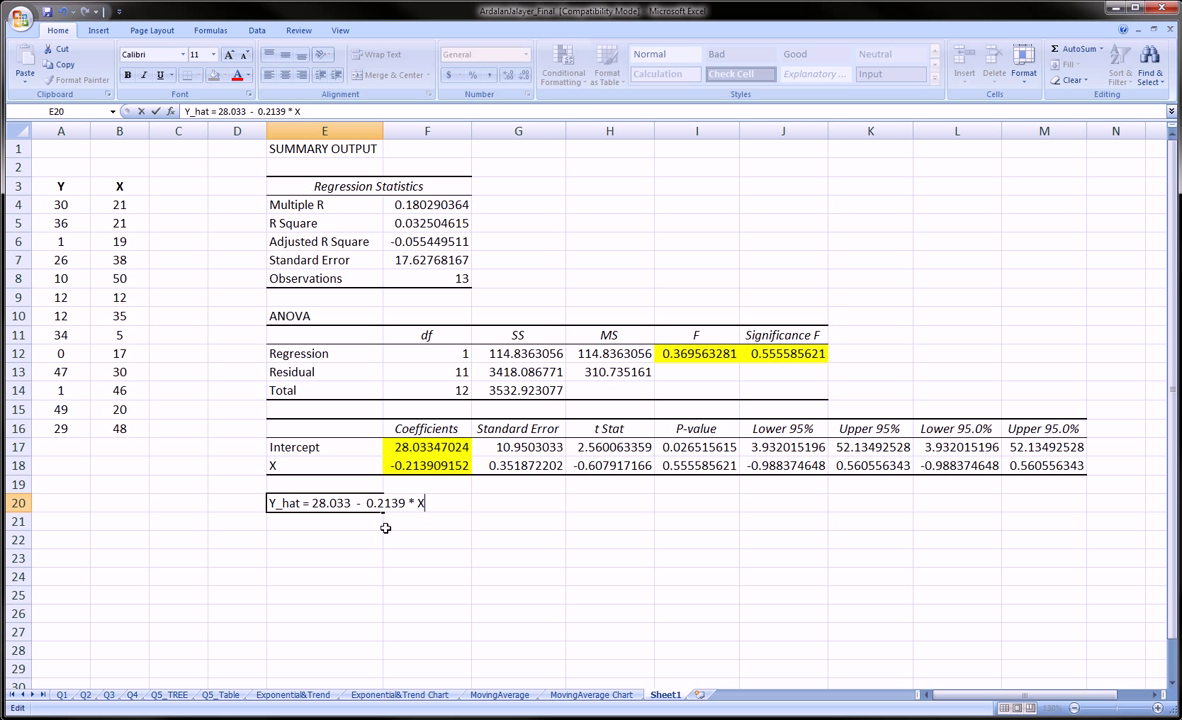
click(389, 529)
Step: Fix the equals sign spacing so E20 reads 'Y_hat = 28.033 - 0.2139 * X'
click(307, 507)
click(295, 529)
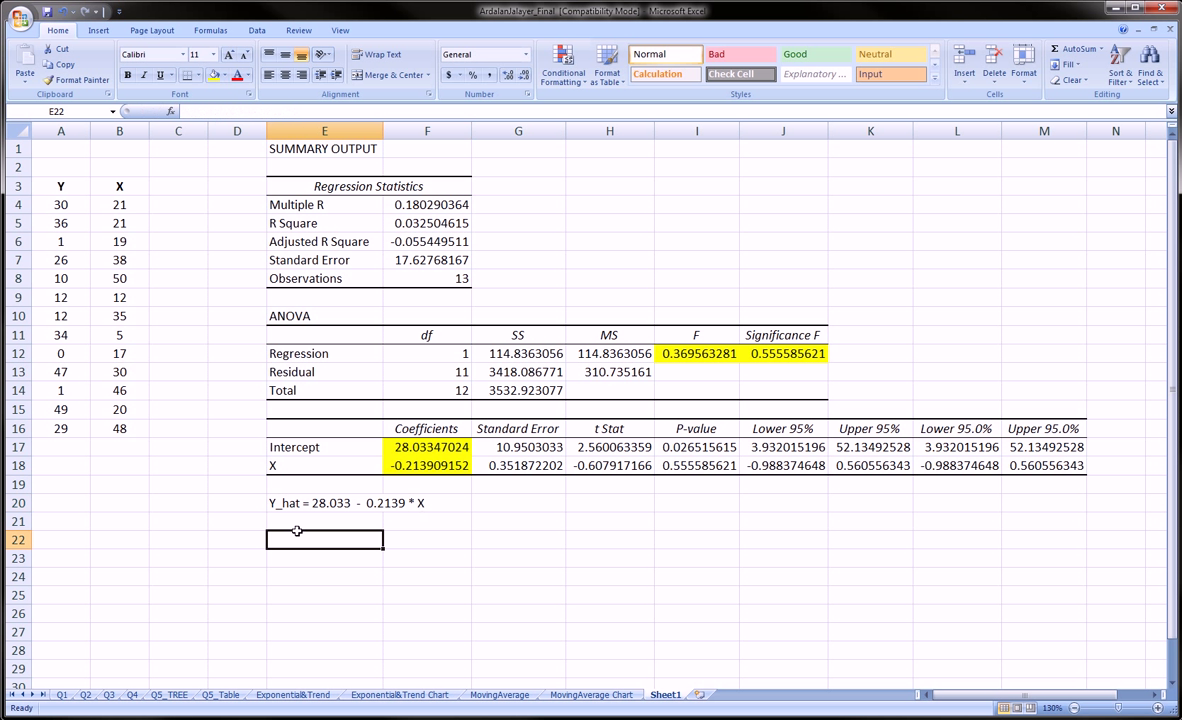
double_click(304, 503)
key(Delete)
key(Delete)
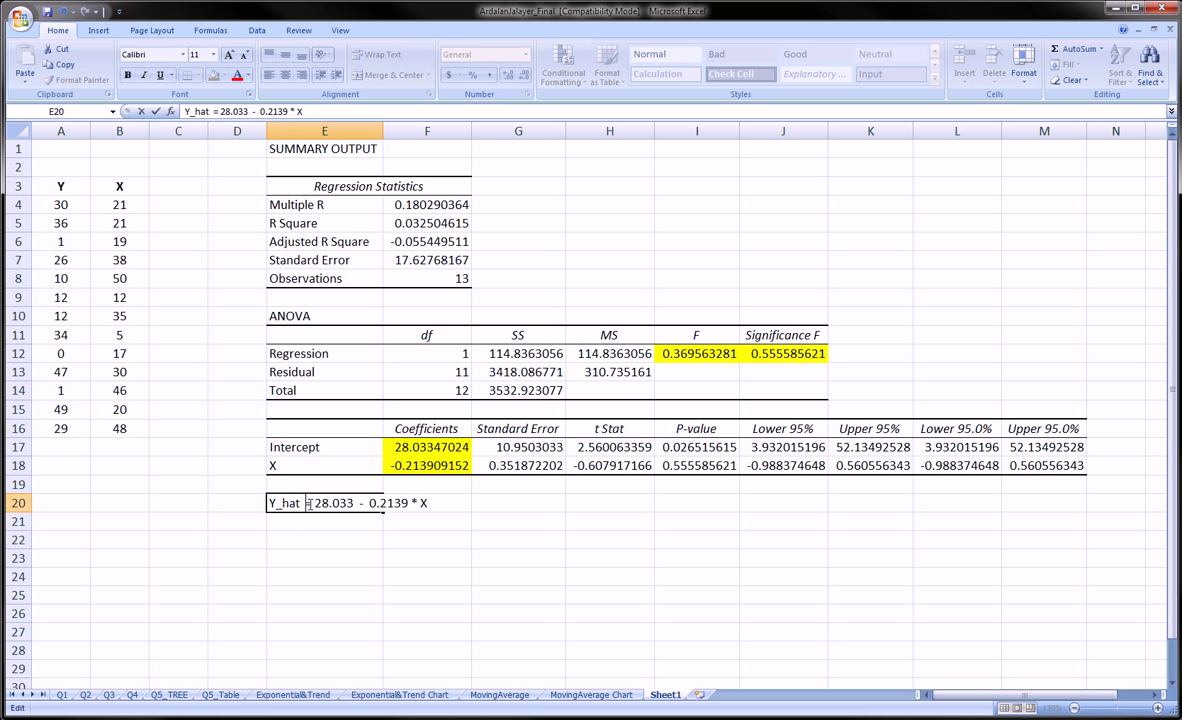
text(=)
click(427, 447)
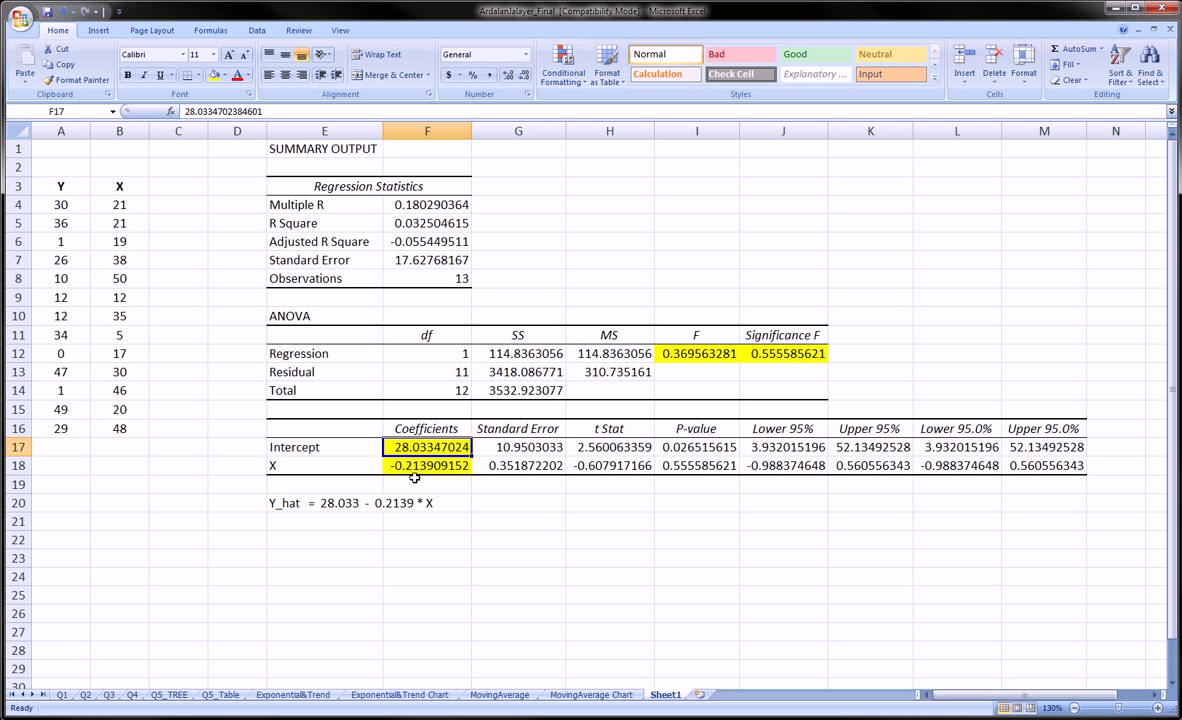
click(416, 466)
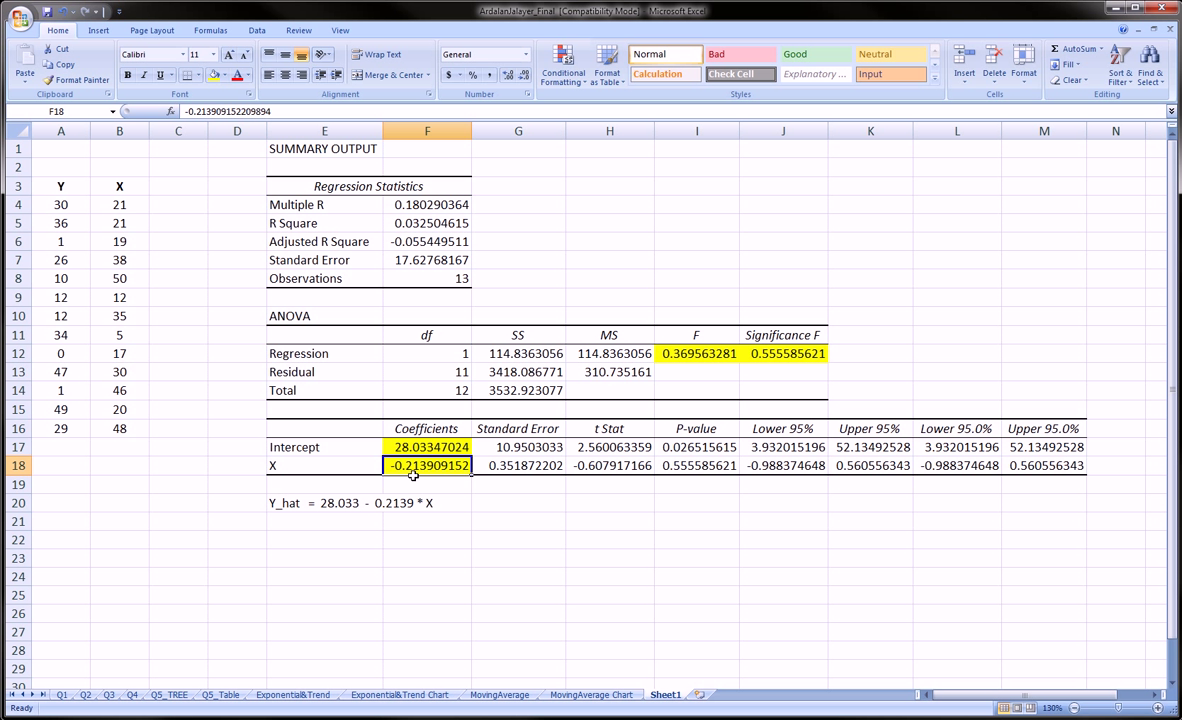
click(340, 539)
click(343, 520)
click(498, 448)
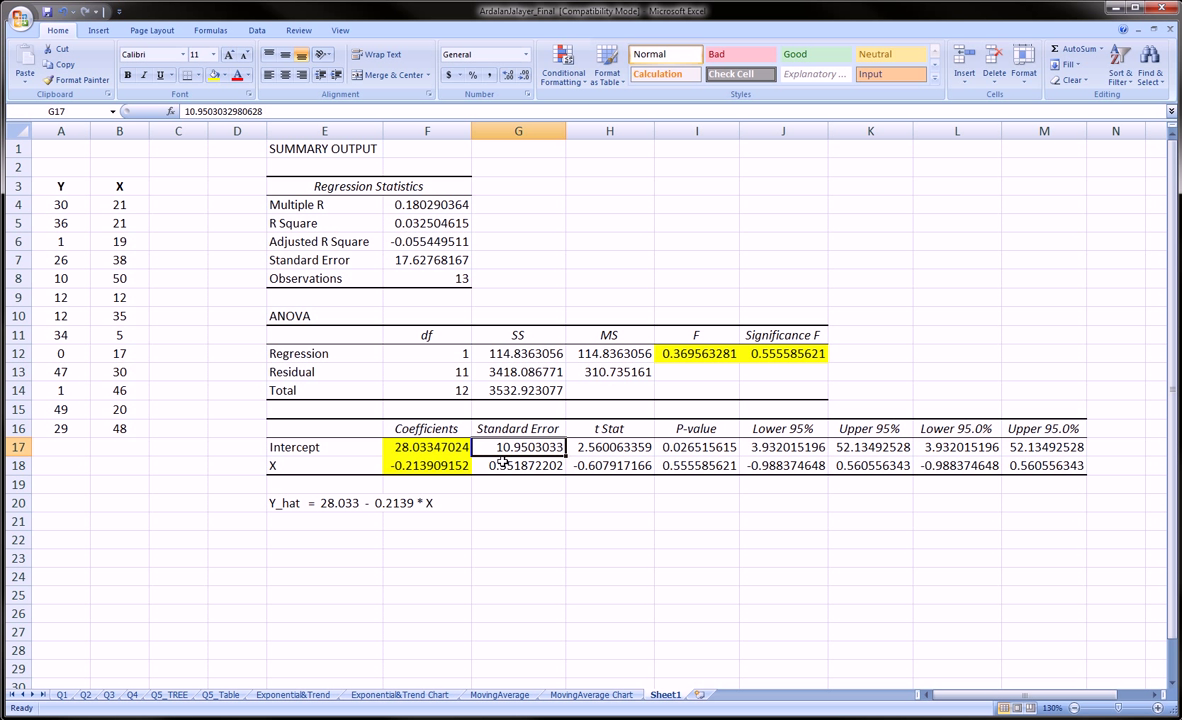
click(440, 447)
click(515, 447)
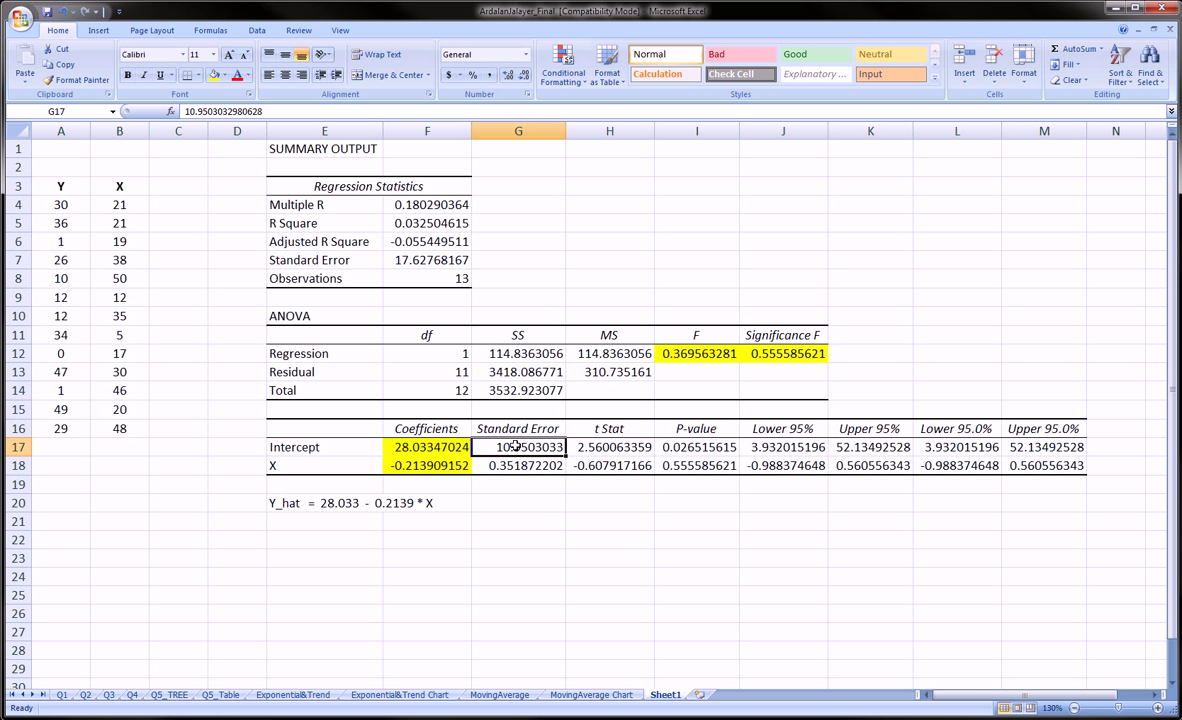
click(601, 447)
click(603, 465)
click(697, 449)
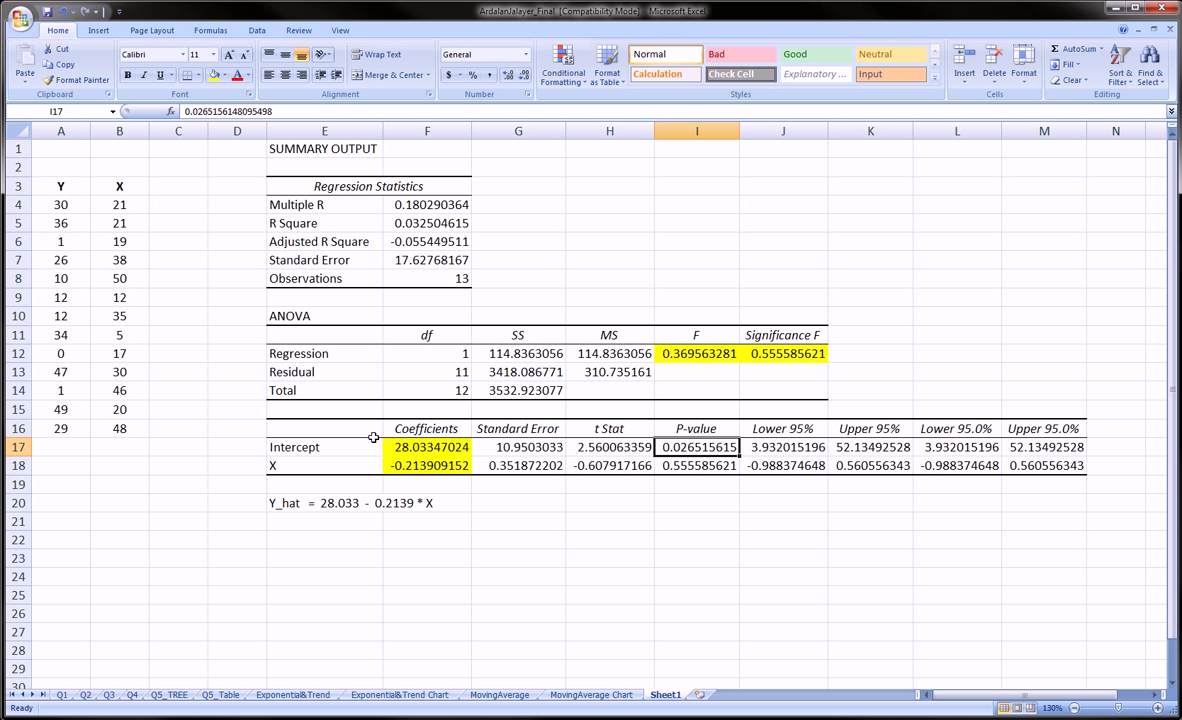
click(345, 428)
drag(697, 428, 697, 465)
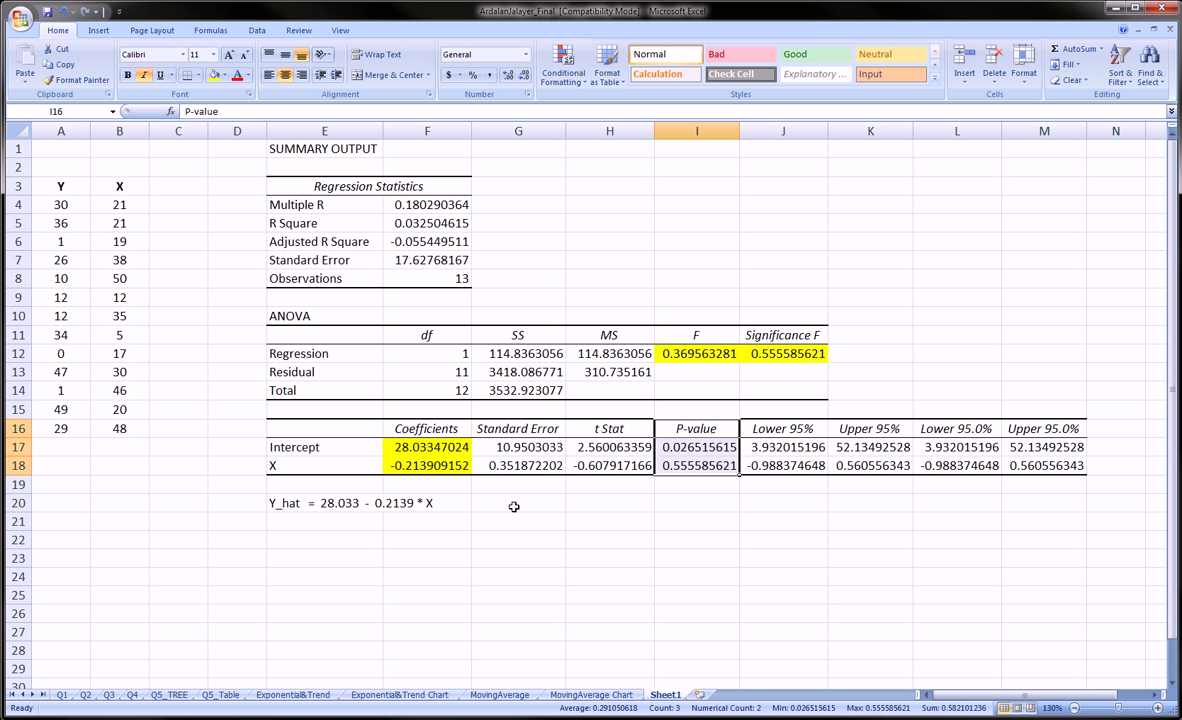
click(457, 467)
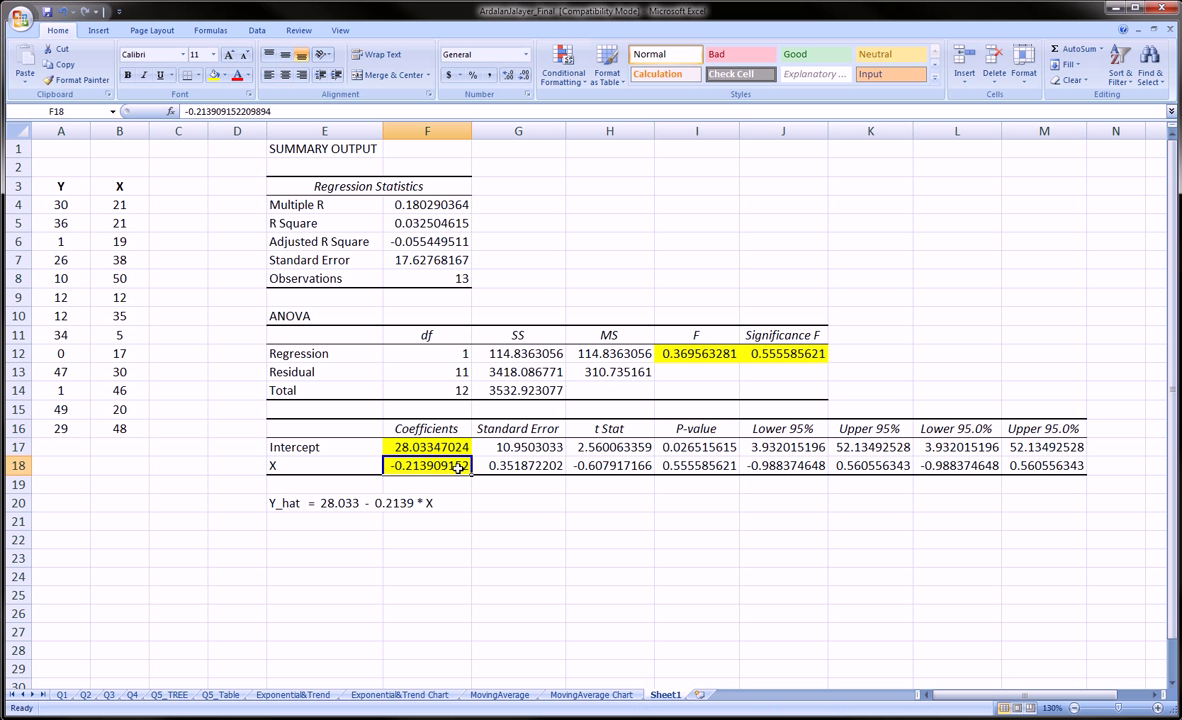
click(343, 467)
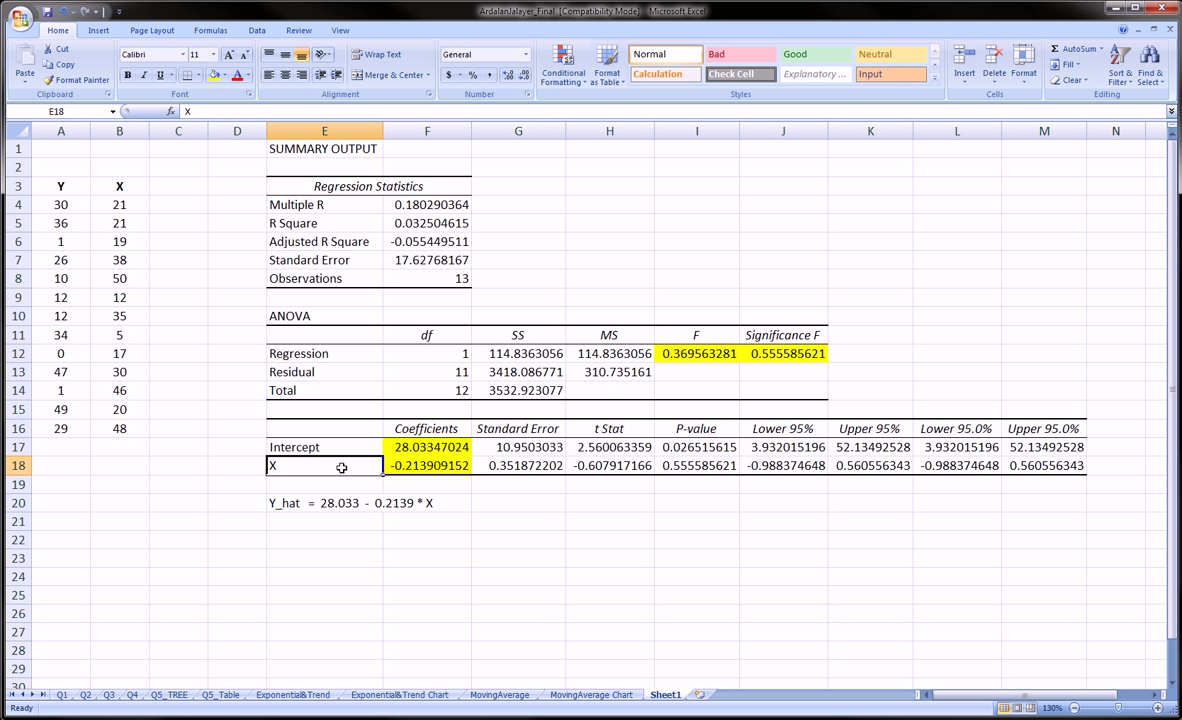
click(703, 466)
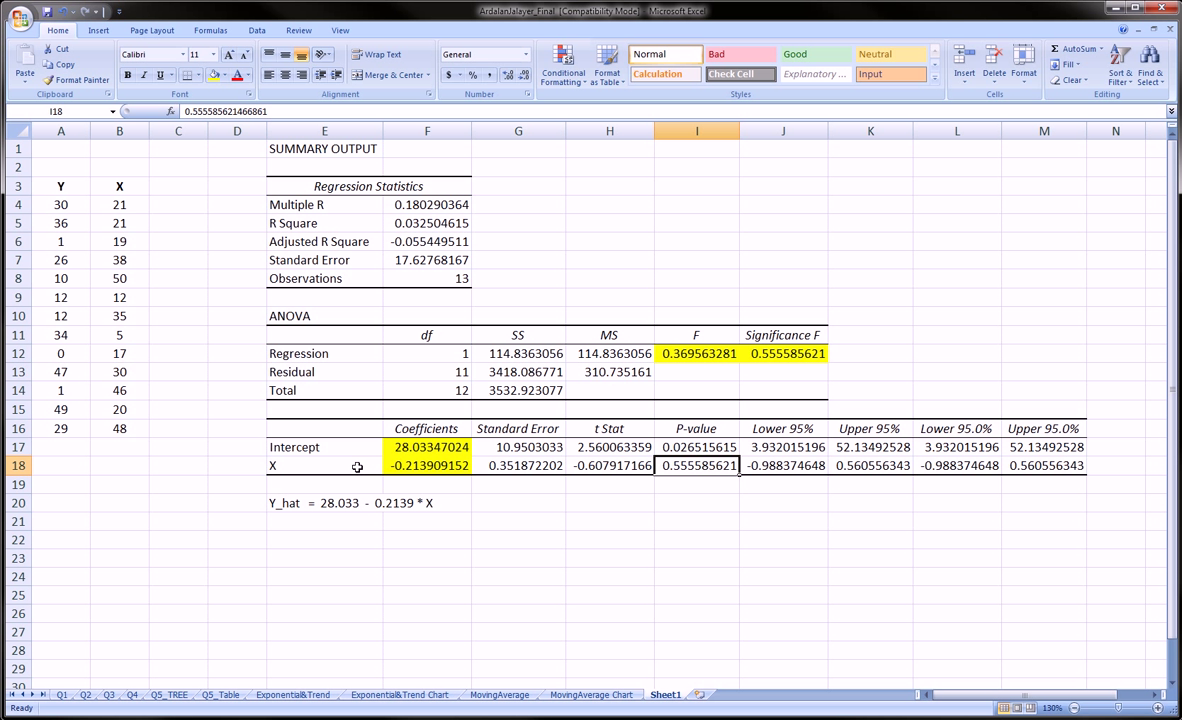
click(418, 466)
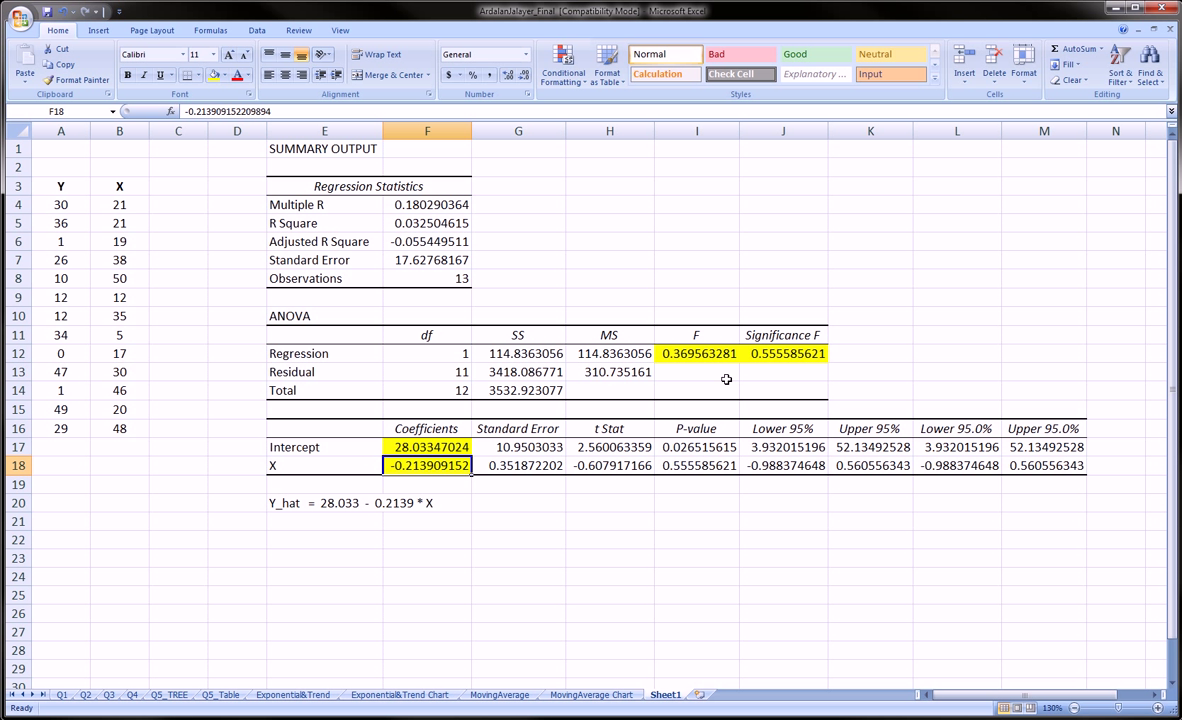
click(706, 357)
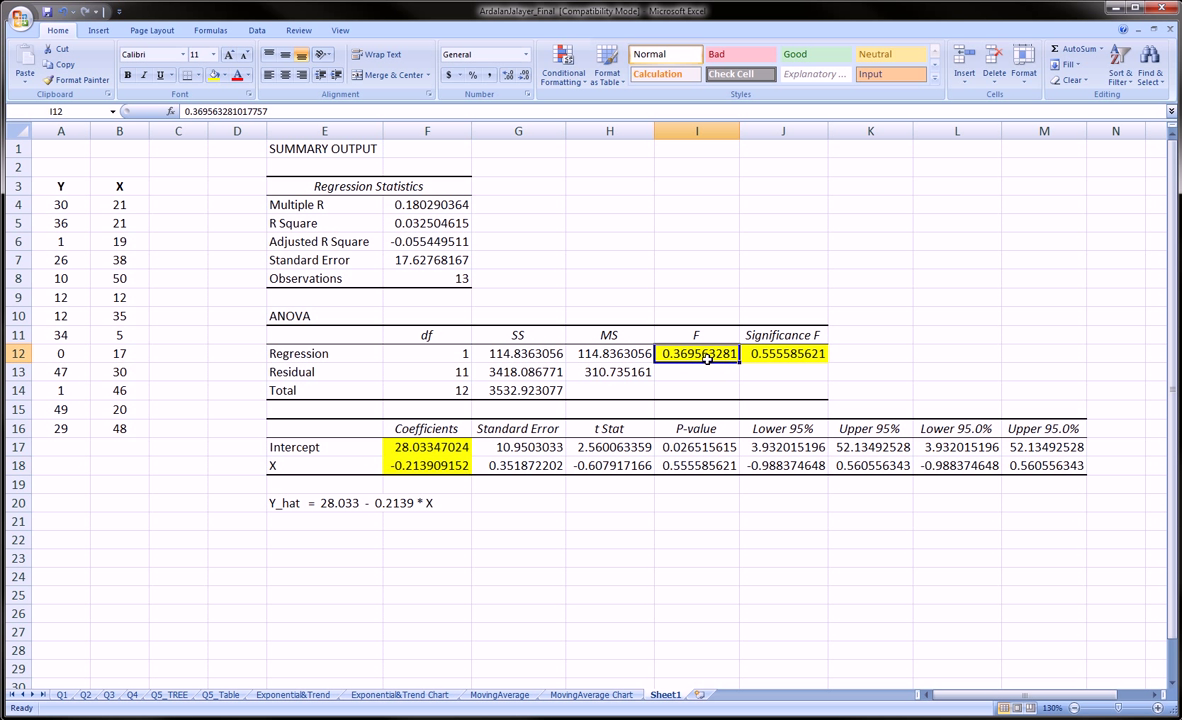
Step: Circle F and the X P-value, loop the X column, and underline the X standard error and t Stat
mouse_move(641, 339)
mouse_down()
mouse_move(770, 350)
mouse_move(666, 360)
mouse_up()
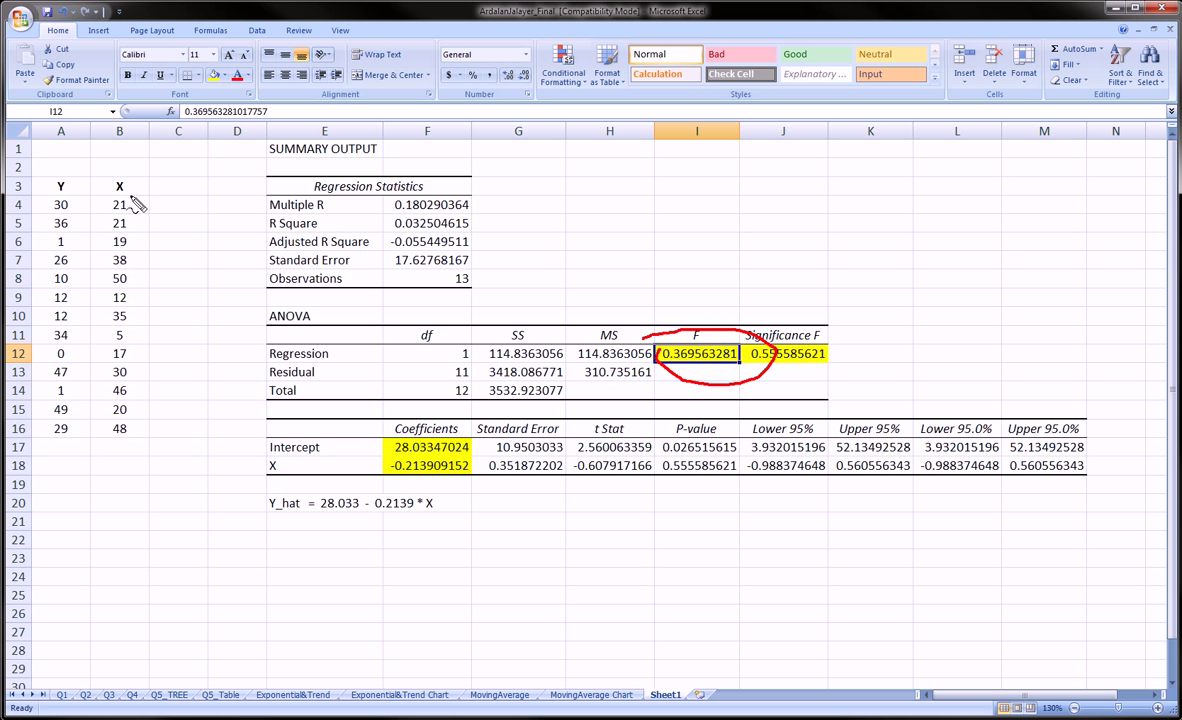
mouse_move(110, 182)
mouse_down()
mouse_move(128, 182)
mouse_move(122, 442)
mouse_move(84, 322)
mouse_move(118, 180)
mouse_move(77, 187)
mouse_up()
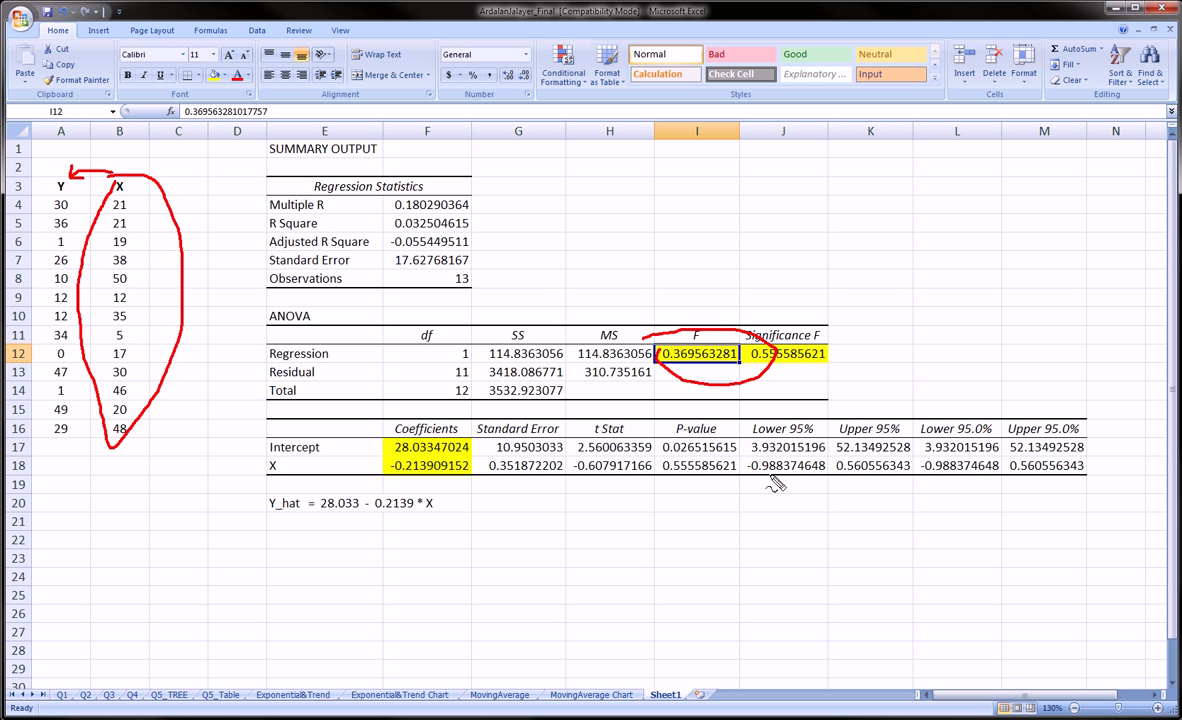
mouse_move(657, 465)
mouse_down()
mouse_move(743, 464)
mouse_move(657, 460)
mouse_up()
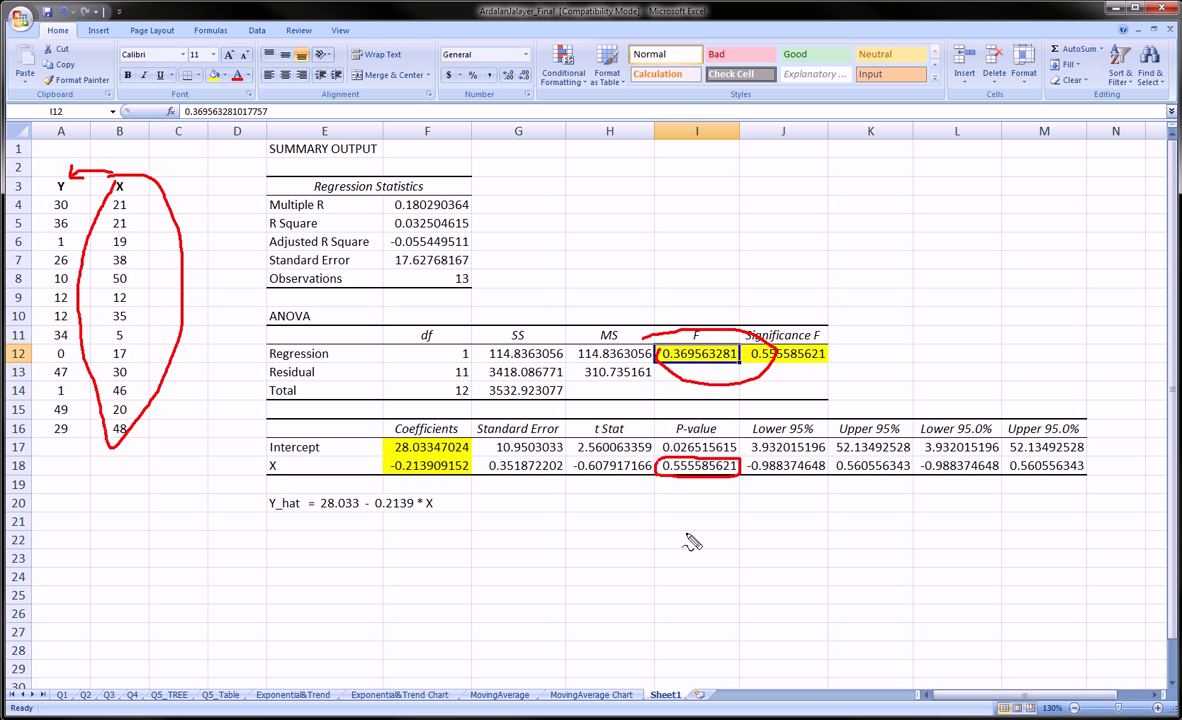
drag(480, 478, 634, 482)
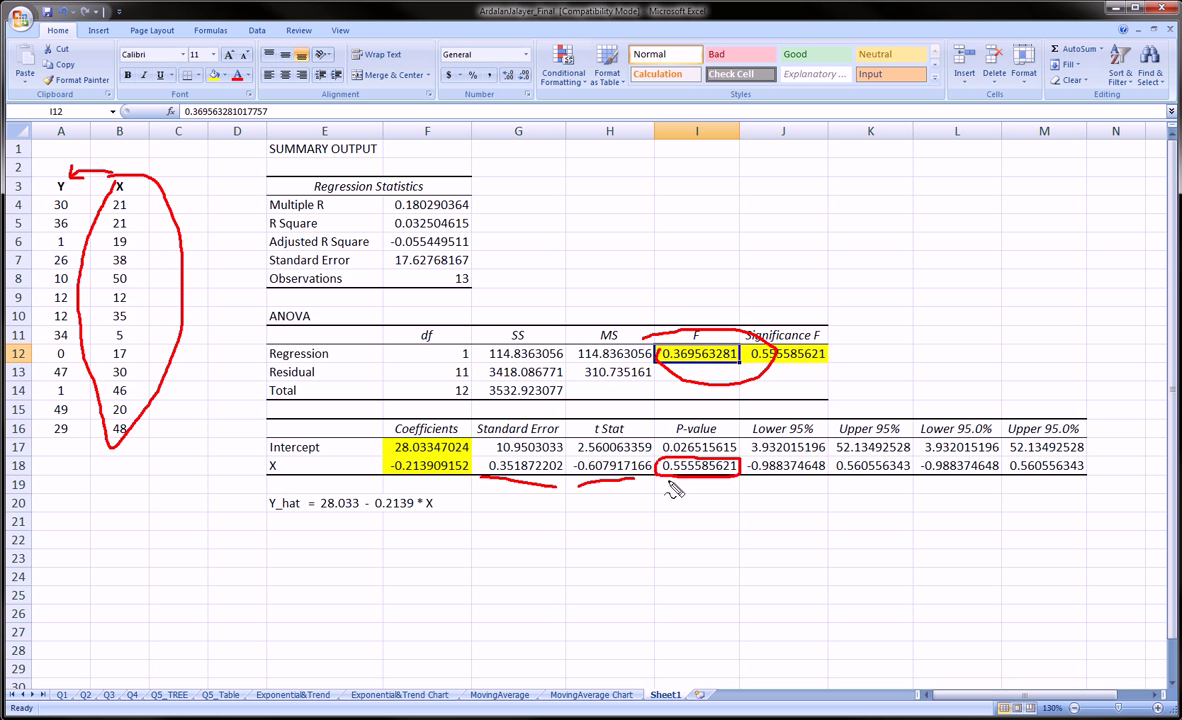
Step: Write the hypothesis note 'H: β1 = 0' beside the P-value and F column
mouse_move(668, 483)
mouse_down()
mouse_move(664, 512)
mouse_move(681, 488)
mouse_move(669, 496)
mouse_move(679, 505)
mouse_move(615, 510)
mouse_move(630, 500)
mouse_up()
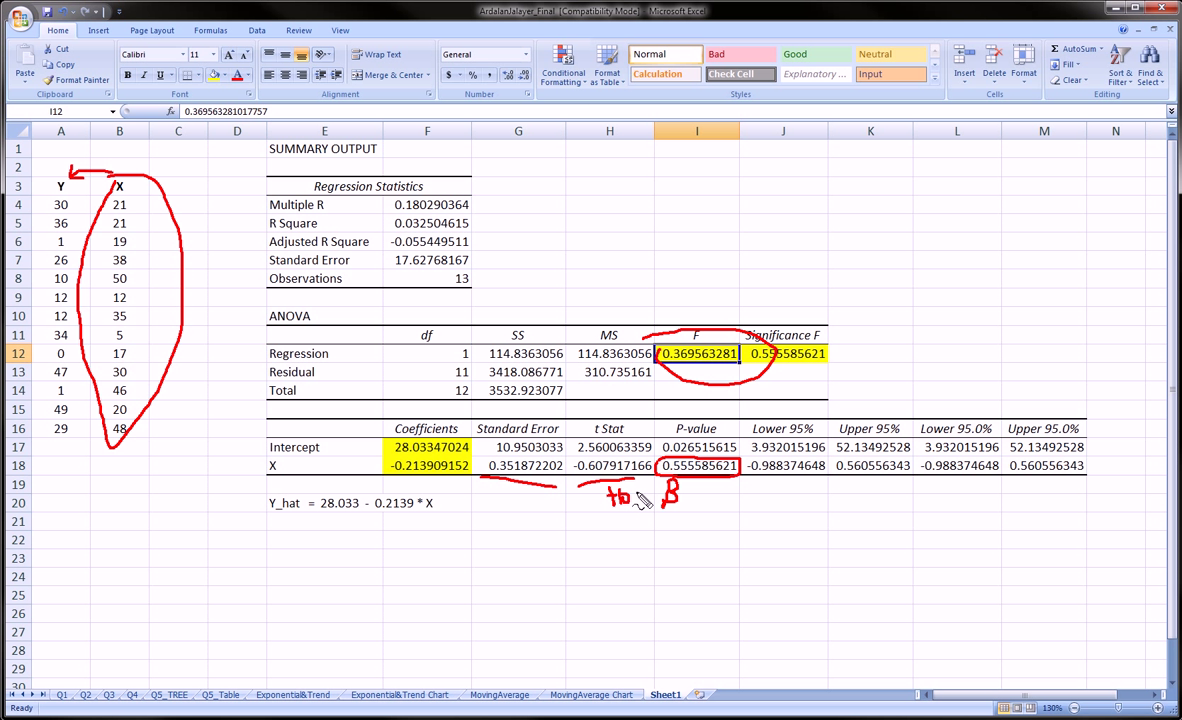
click(641, 491)
click(641, 501)
mouse_move(682, 499)
mouse_down()
mouse_move(683, 509)
mouse_move(705, 491)
mouse_move(730, 497)
mouse_move(718, 489)
mouse_up()
drag(691, 292, 705, 318)
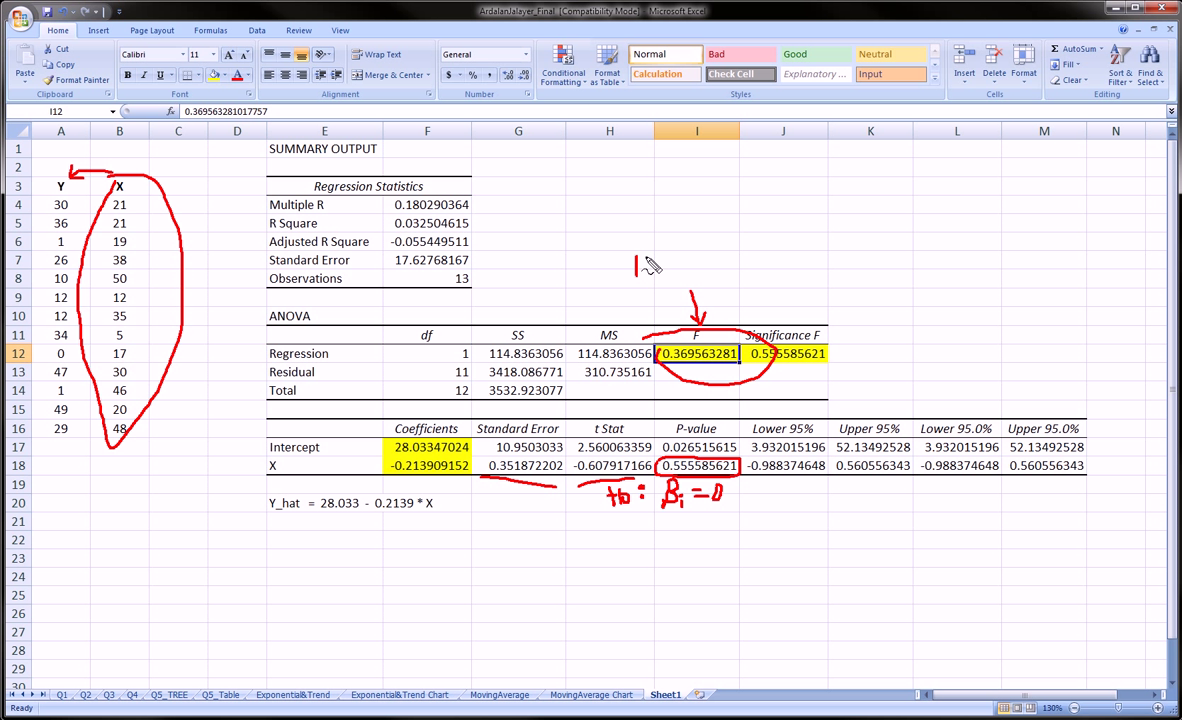
mouse_move(636, 266)
mouse_down()
mouse_move(703, 280)
mouse_move(728, 256)
mouse_move(733, 276)
mouse_up()
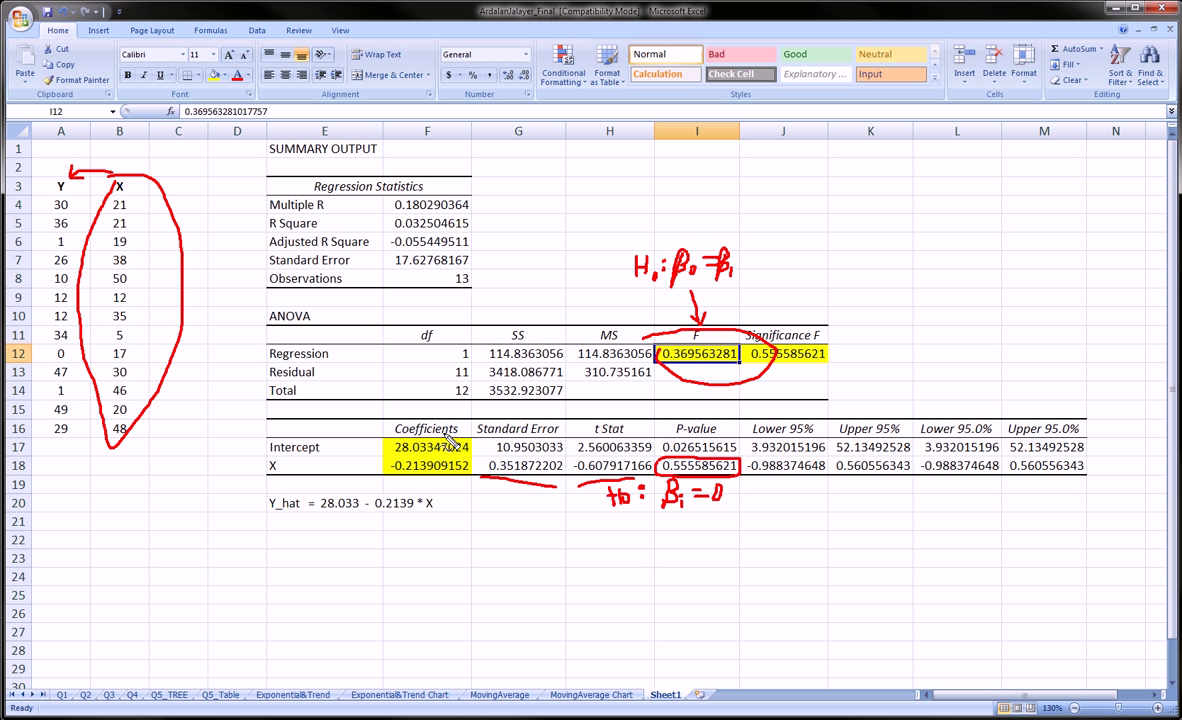
Step: Circle the X coefficient, arrow the X label, finish 'H₀ = 0' by F, and box the 95% columns
mouse_move(392, 460)
mouse_down()
mouse_move(450, 457)
mouse_move(440, 478)
mouse_move(390, 474)
mouse_up()
drag(305, 466, 296, 470)
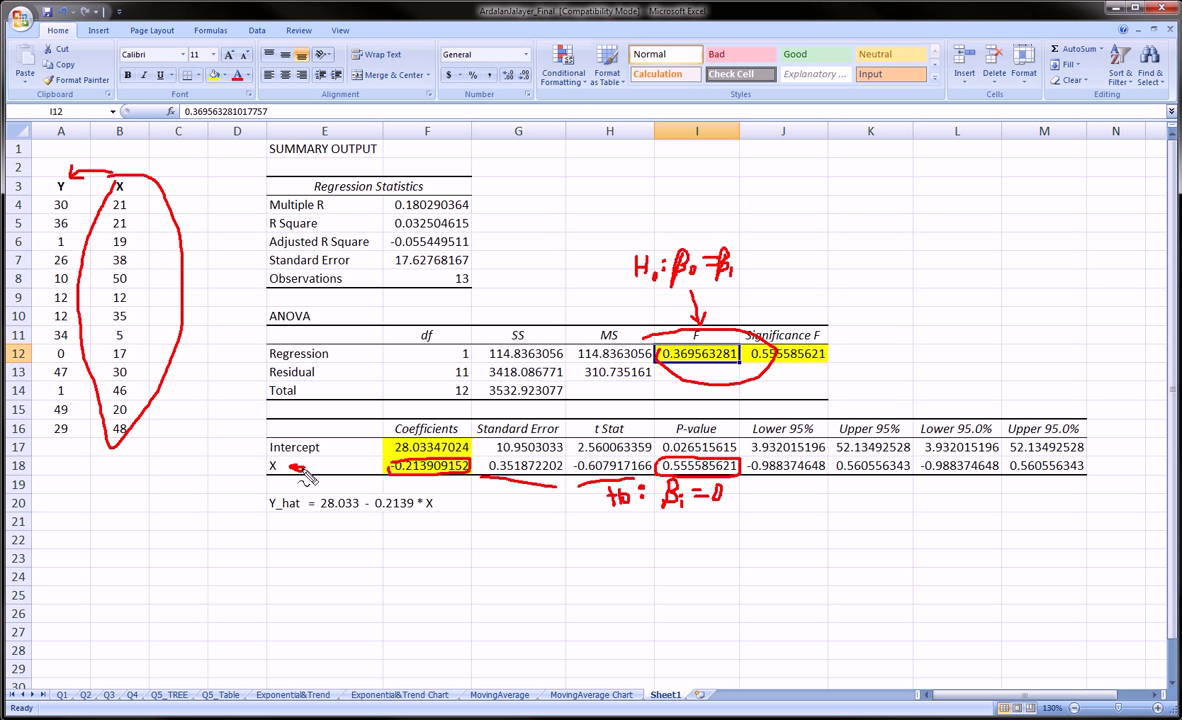
mouse_move(755, 259)
mouse_down()
mouse_move(776, 262)
mouse_move(771, 253)
mouse_up()
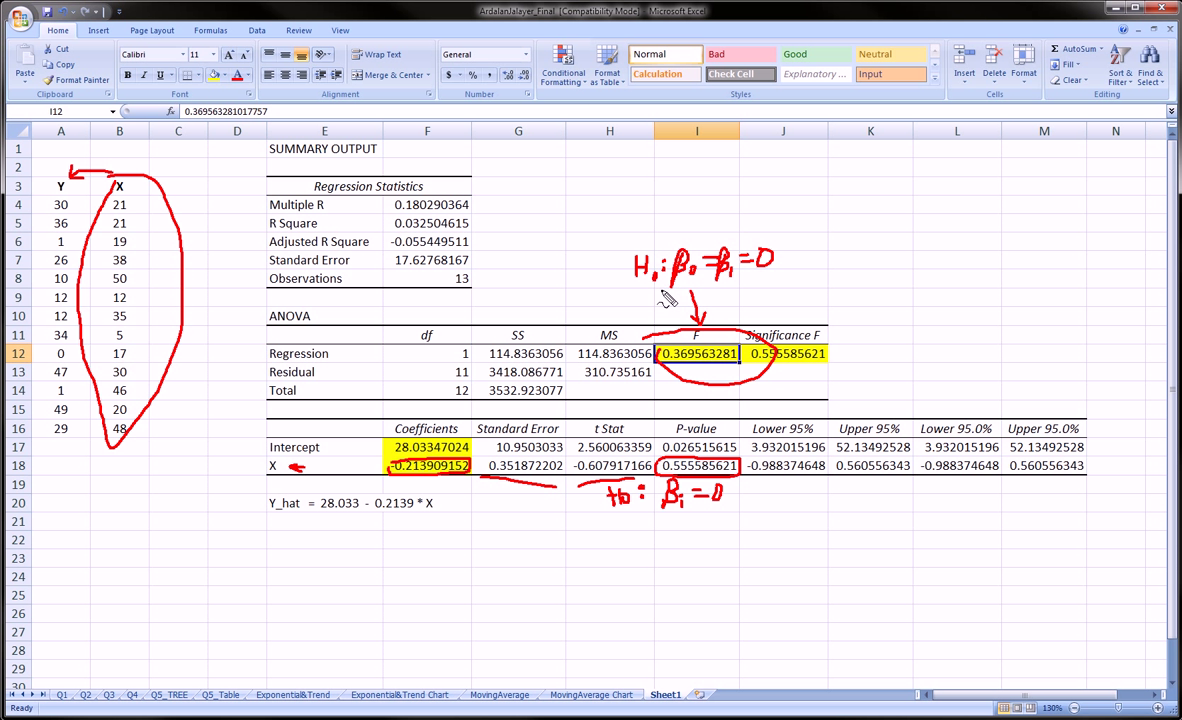
drag(657, 274, 656, 277)
mouse_move(773, 412)
mouse_down()
mouse_move(850, 408)
mouse_move(880, 498)
mouse_move(784, 508)
mouse_move(752, 410)
mouse_up()
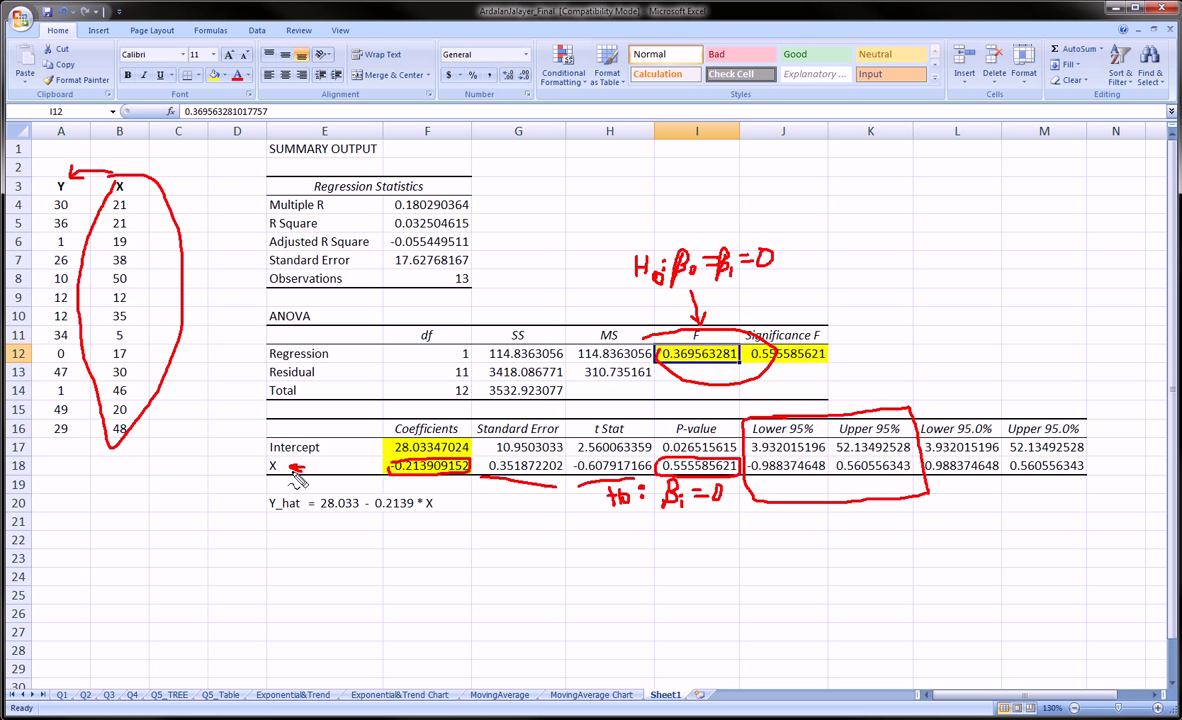
Step: Finish the arrow at X, write 0 under the 95% box, and arrow it to the P-value circle
mouse_move(293, 470)
mouse_down()
mouse_move(305, 466)
mouse_move(295, 462)
mouse_up()
drag(757, 532, 740, 488)
mouse_move(829, 487)
mouse_down()
mouse_move(820, 492)
mouse_move(833, 466)
mouse_up()
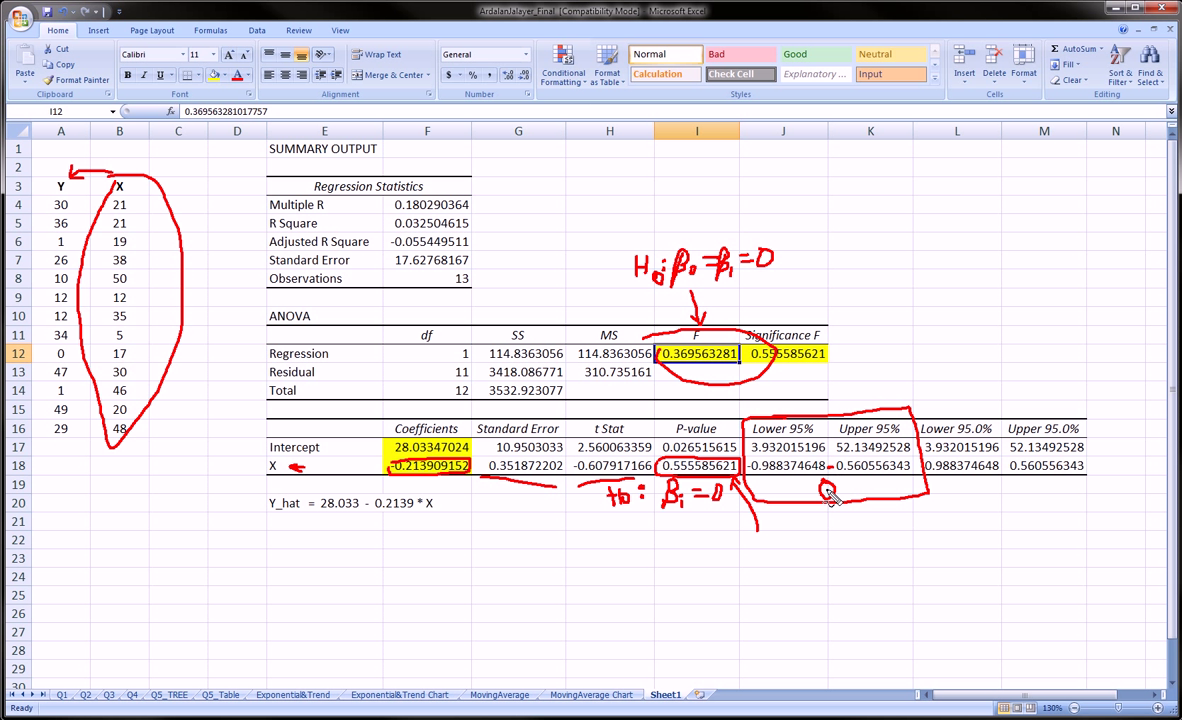
mouse_move(778, 520)
mouse_down()
mouse_move(812, 509)
mouse_move(765, 514)
mouse_move(765, 528)
mouse_move(752, 512)
mouse_up()
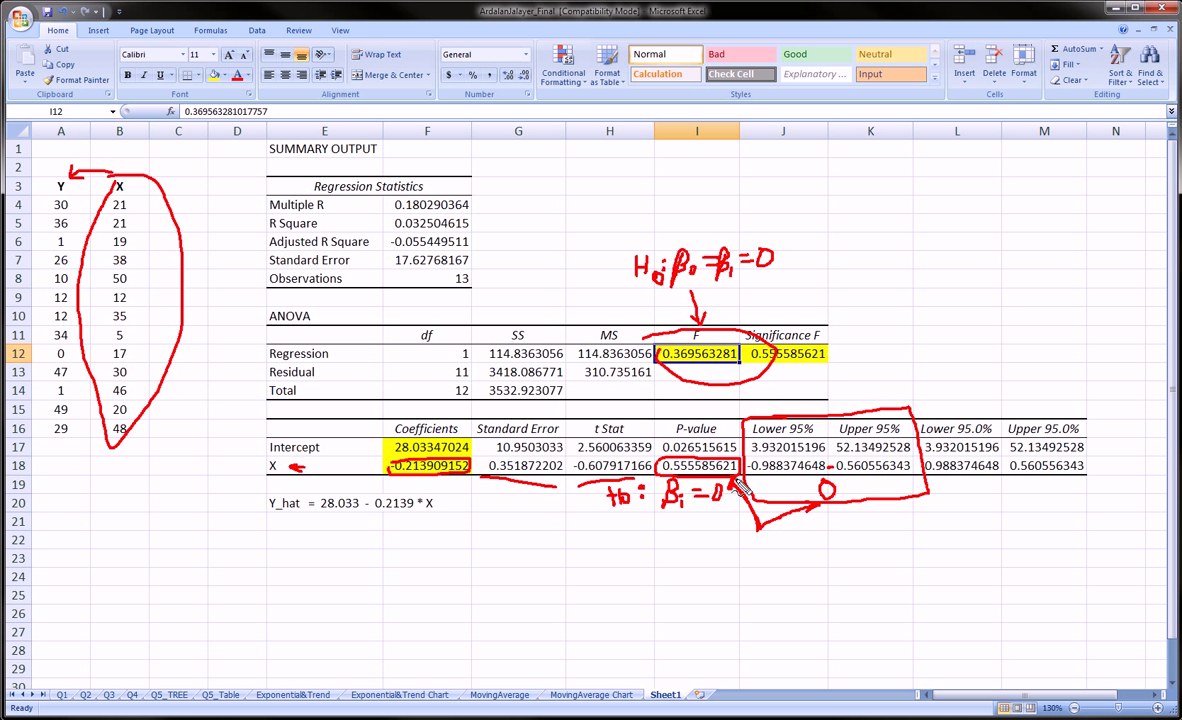
drag(752, 467, 733, 479)
Step: Draw a red pen loop around the entire SUMMARY OUTPUT block
mouse_move(252, 143)
mouse_down()
mouse_move(240, 530)
mouse_move(816, 567)
mouse_move(1118, 475)
mouse_move(1082, 164)
mouse_move(362, 143)
mouse_move(255, 145)
mouse_move(257, 160)
mouse_up()
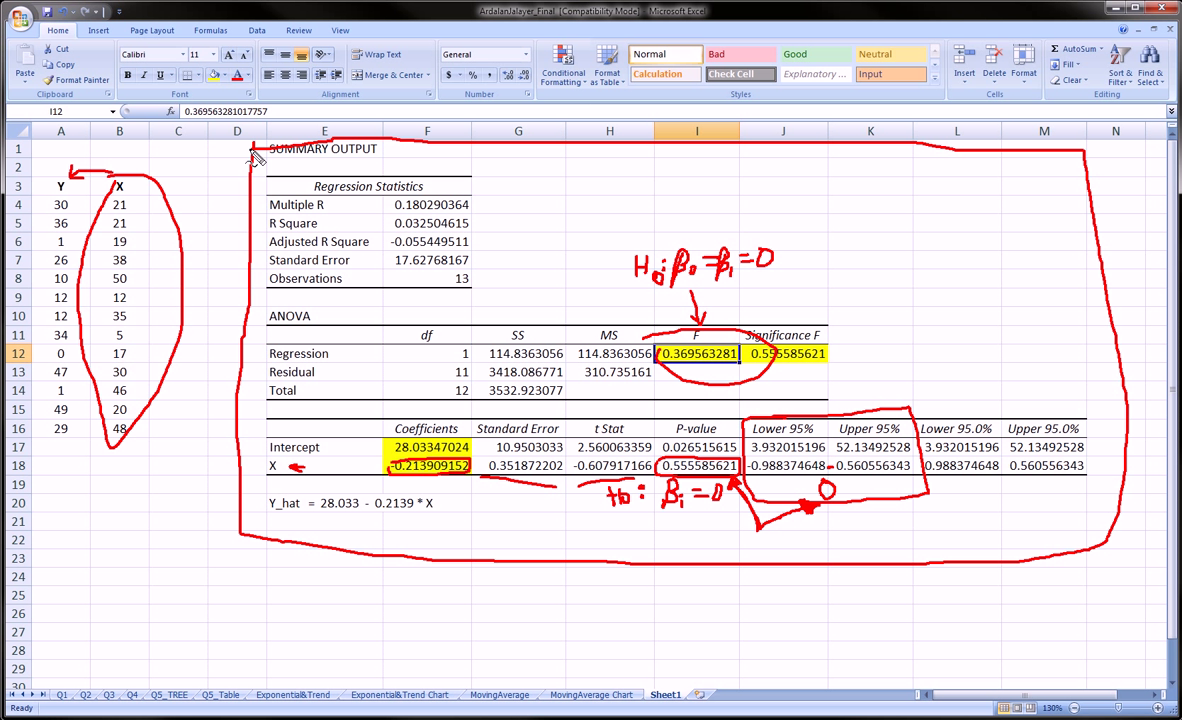